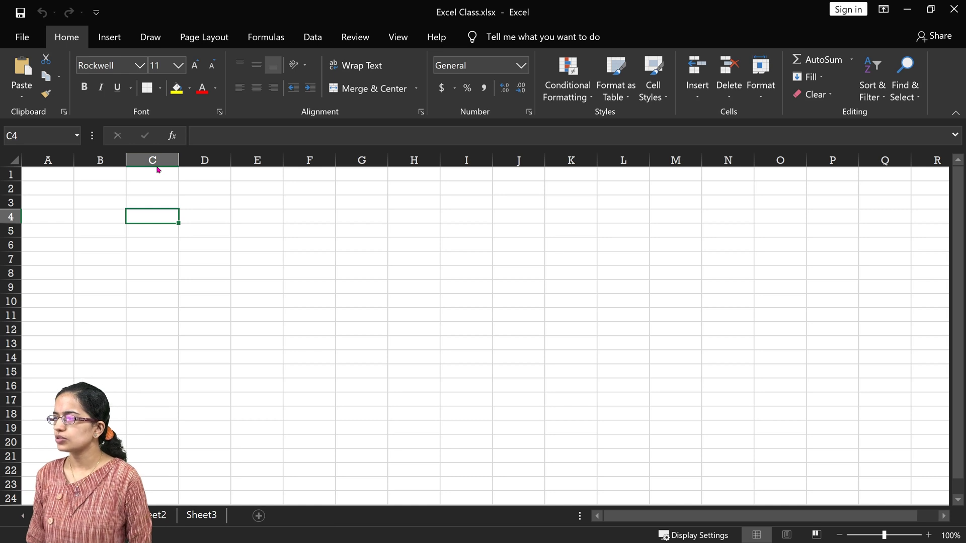
Step: Annotate the sheet in pen with a shaded box labelled Cell, a horizontal arrow labelled Row and a downward arrow labelled Column, underlined
{"action": "mouse_move", "coordinate": [49, 184]}
{"action": "left_mouse_down"}
{"action": "mouse_move", "coordinate": [50, 195]}
{"action": "mouse_move", "coordinate": [61, 192]}
{"action": "mouse_move", "coordinate": [27, 188]}
{"action": "mouse_move", "coordinate": [68, 184]}
{"action": "mouse_move", "coordinate": [26, 179]}
{"action": "mouse_move", "coordinate": [85, 192]}
{"action": "mouse_move", "coordinate": [105, 183]}
{"action": "mouse_move", "coordinate": [104, 172]}
{"action": "mouse_move", "coordinate": [290, 173]}
{"action": "left_mouse_up"}
{"action": "mouse_move", "coordinate": [362, 173]}
{"action": "left_mouse_down"}
{"action": "mouse_move", "coordinate": [357, 269]}
{"action": "mouse_move", "coordinate": [366, 260]}
{"action": "left_mouse_up"}
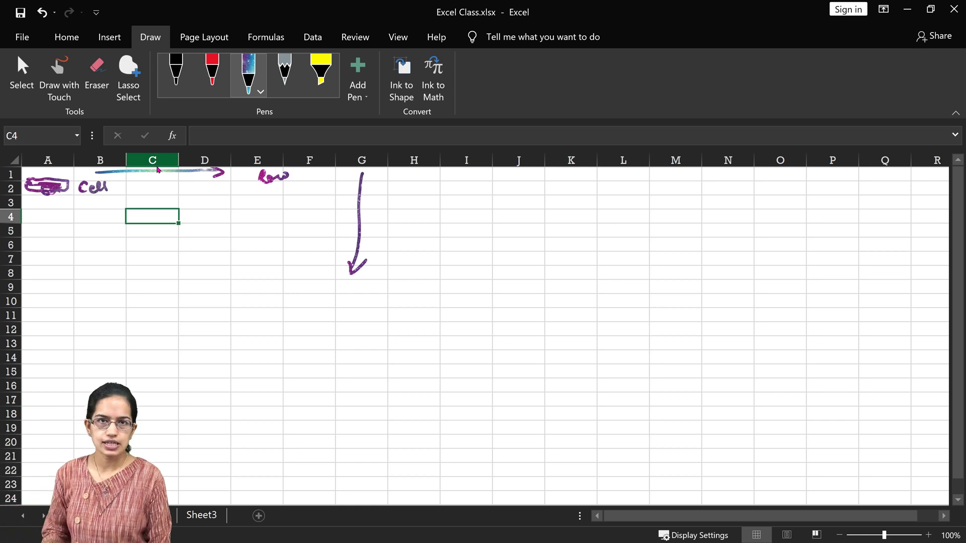
{"action": "mouse_move", "coordinate": [382, 222]}
{"action": "left_mouse_down"}
{"action": "mouse_move", "coordinate": [383, 237]}
{"action": "mouse_move", "coordinate": [390, 232]}
{"action": "left_mouse_up"}
{"action": "mouse_move", "coordinate": [402, 210]}
{"action": "left_mouse_down"}
{"action": "mouse_move", "coordinate": [400, 223]}
{"action": "mouse_move", "coordinate": [460, 214]}
{"action": "left_mouse_up"}
{"action": "left_click", "coordinate": [464, 218]}
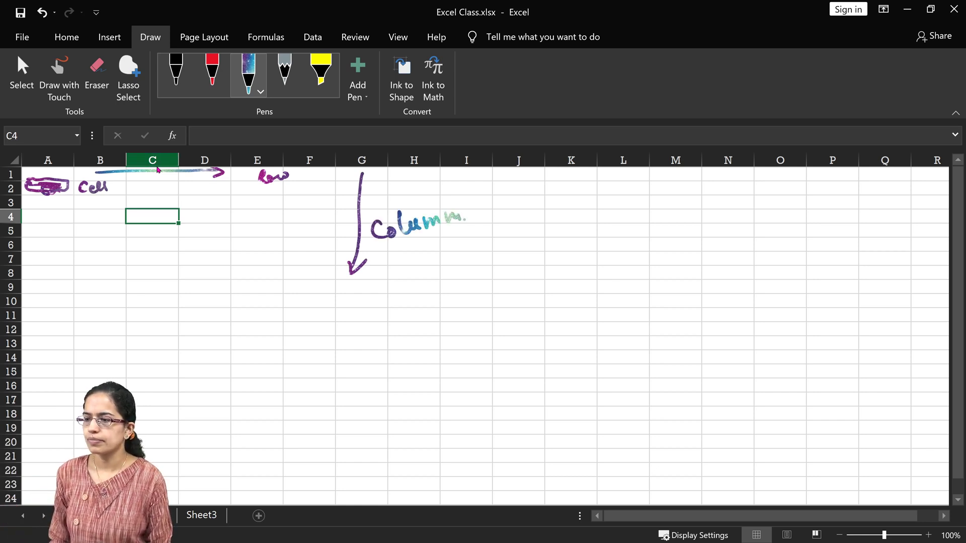
{"action": "left_click_drag", "start_coordinate": [405, 253], "coordinate": [463, 242]}
{"action": "left_click", "coordinate": [156, 162]}
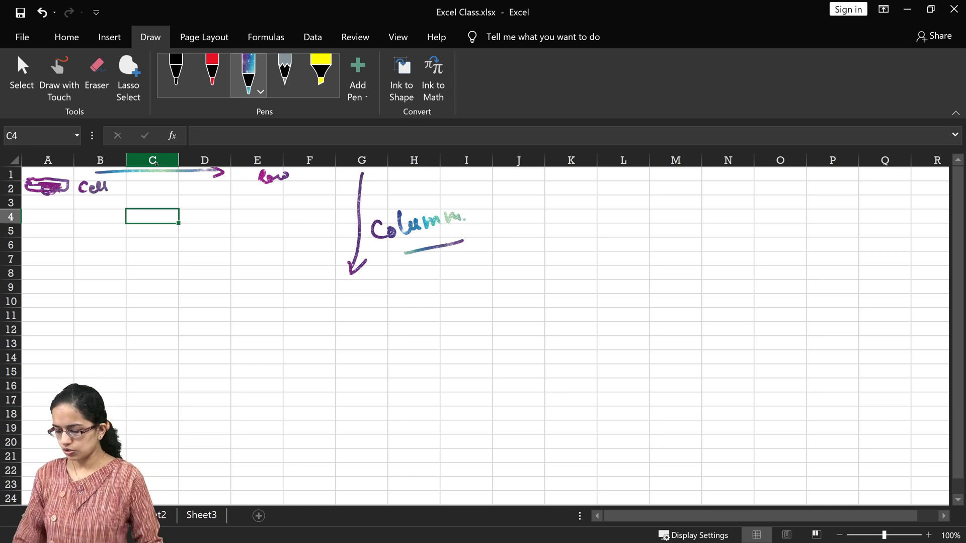
{"action": "left_click", "coordinate": [48, 268]}
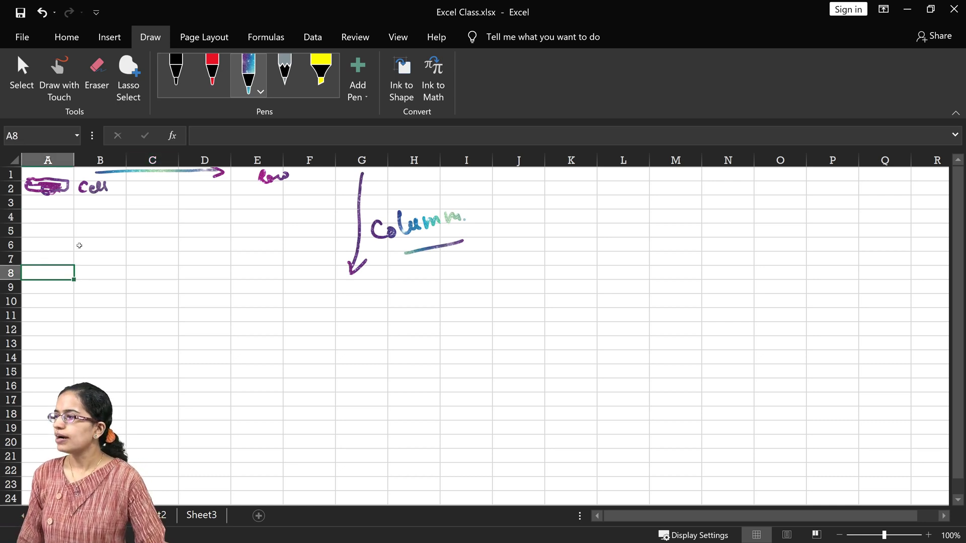
{"action": "left_click", "coordinate": [31, 43]}
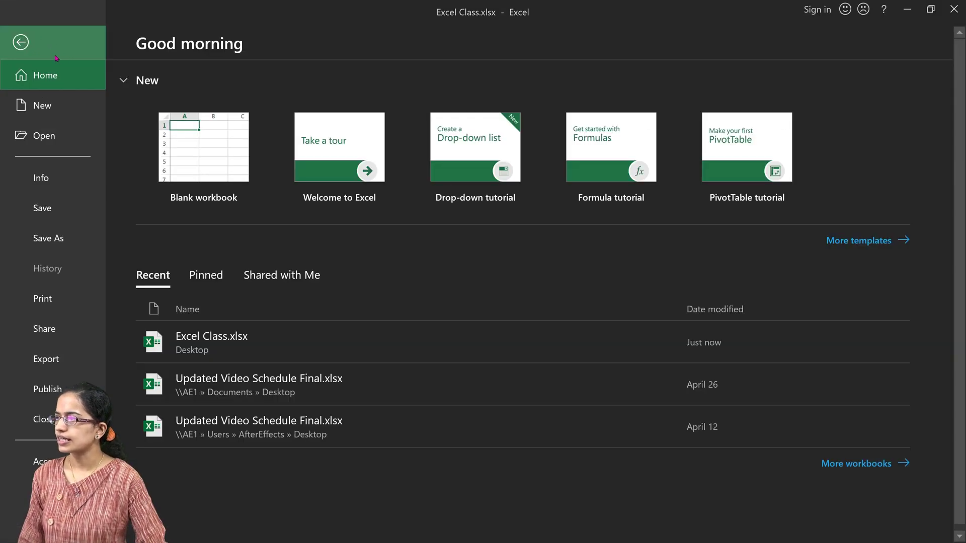
{"action": "left_click", "coordinate": [21, 42]}
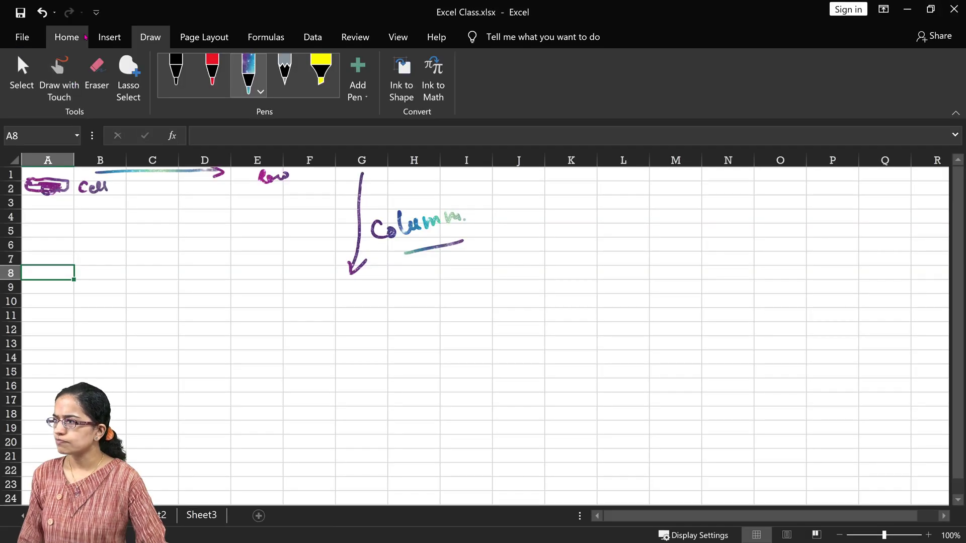
Step: Enter the numbers 5, 6, 5 and 3 down cells C10 to C13
{"action": "left_click", "coordinate": [67, 37]}
{"action": "left_click", "coordinate": [163, 360]}
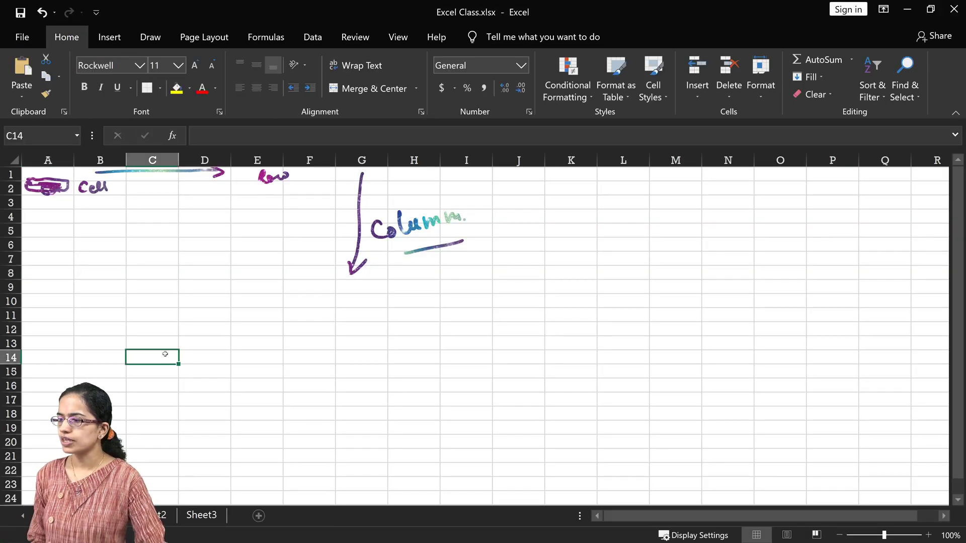
{"action": "left_click", "coordinate": [156, 303]}
{"action": "type", "text": "5"}
{"action": "key", "text": "Return"}
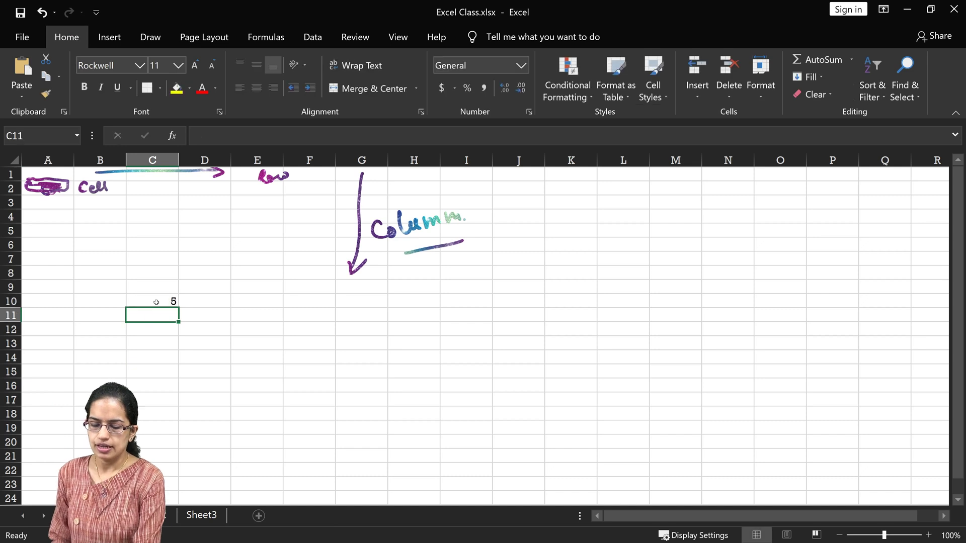
{"action": "type", "text": "6"}
{"action": "key", "text": "Return"}
{"action": "type", "text": "5"}
{"action": "key", "text": "Return"}
{"action": "type", "text": "3"}
{"action": "key", "text": "Return"}
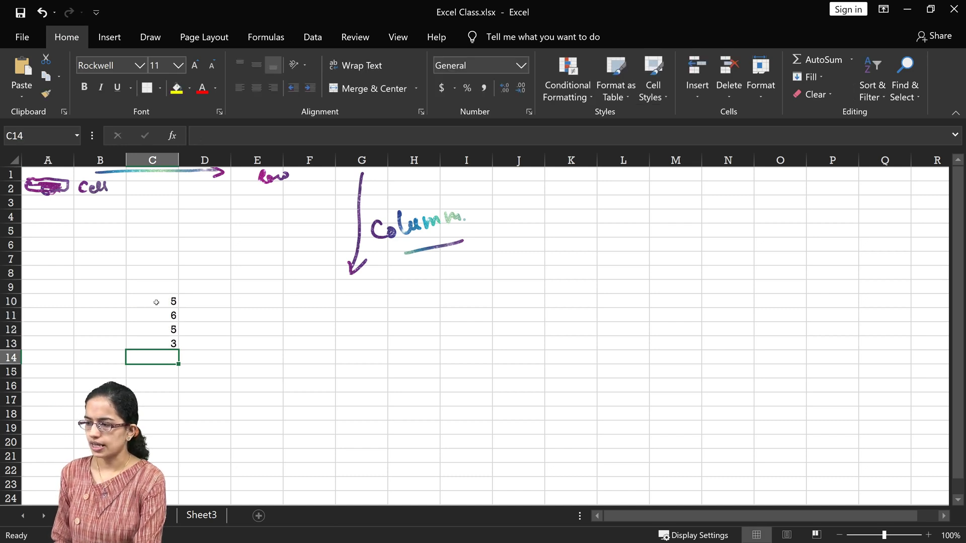
Step: Change the value in cell C12 to 9
{"action": "key", "text": "Up"}
{"action": "key", "text": "Up"}
{"action": "type", "text": "9"}
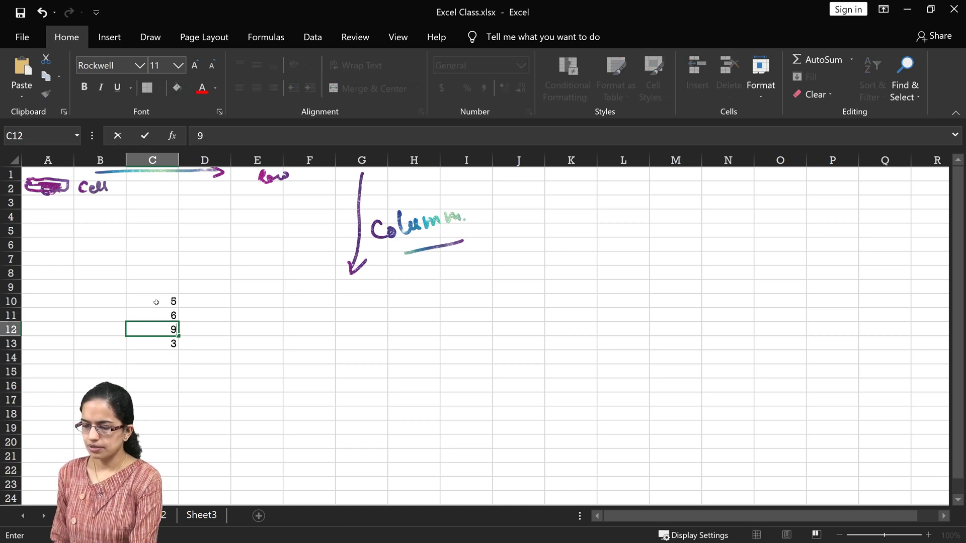
{"action": "key", "text": "Return"}
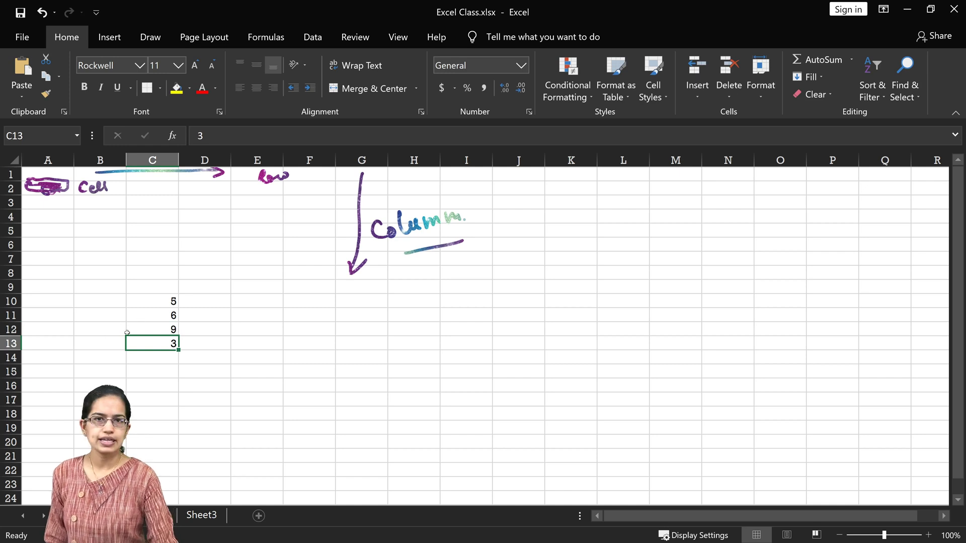
Step: Sort the numbers in C10:C13 from smallest to largest
{"action": "left_click_drag", "start_coordinate": [145, 300], "coordinate": [160, 344]}
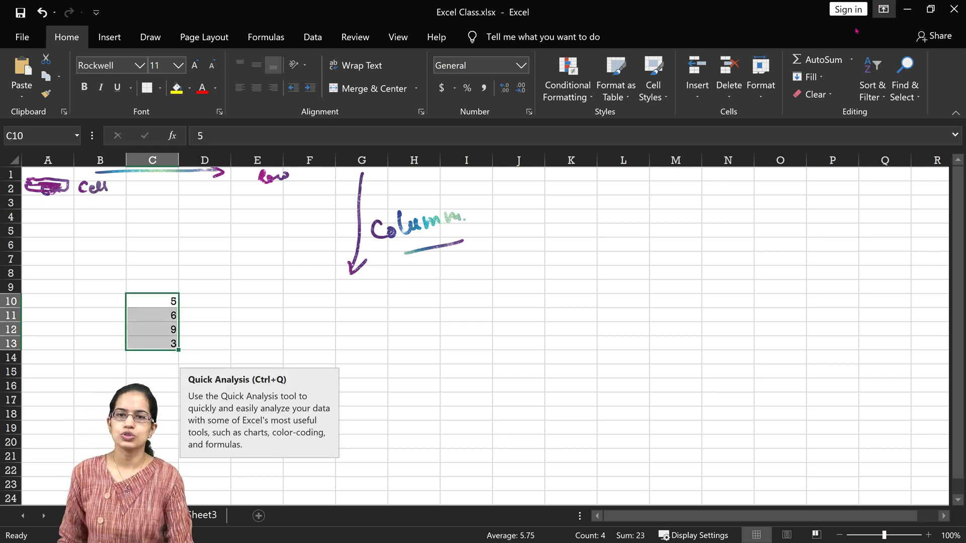
{"action": "left_click", "coordinate": [873, 95]}
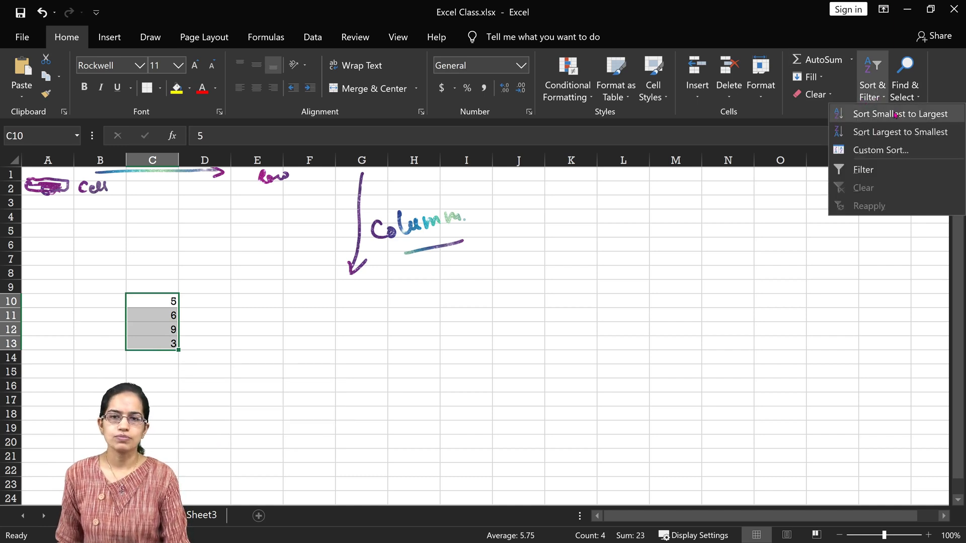
{"action": "left_click", "coordinate": [896, 116]}
Step: Total the numbers in C10:C13 in cell C14 with AutoSum
{"action": "left_click", "coordinate": [146, 361]}
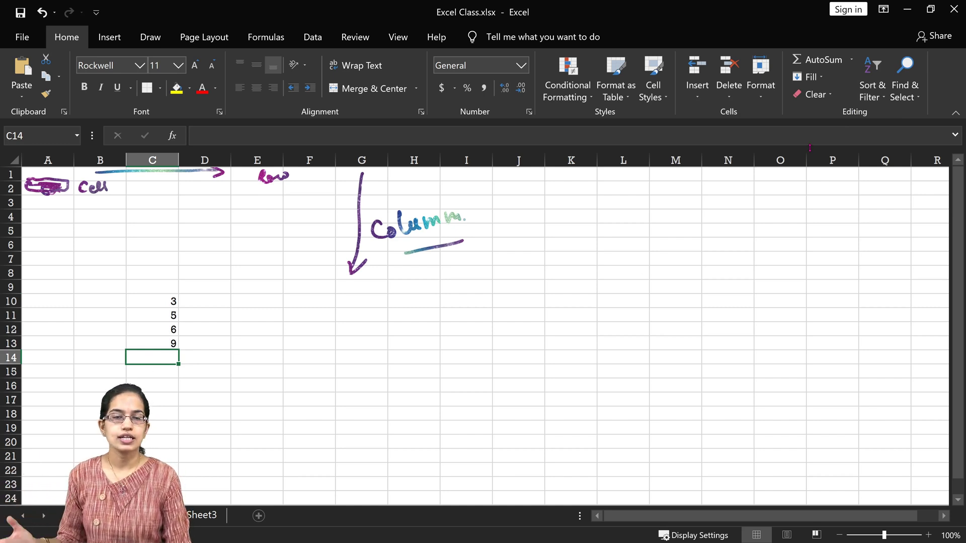
{"action": "left_click", "coordinate": [817, 59]}
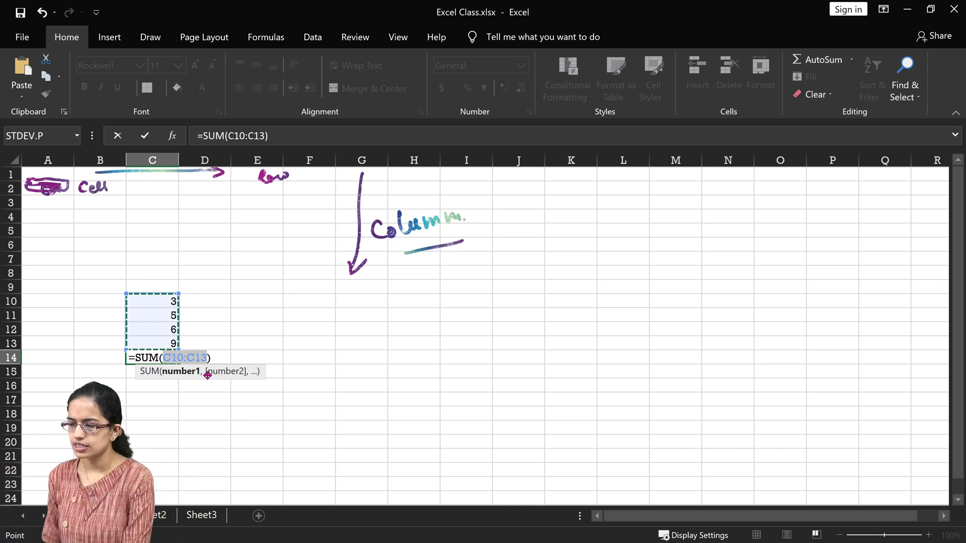
{"action": "key", "text": "Return"}
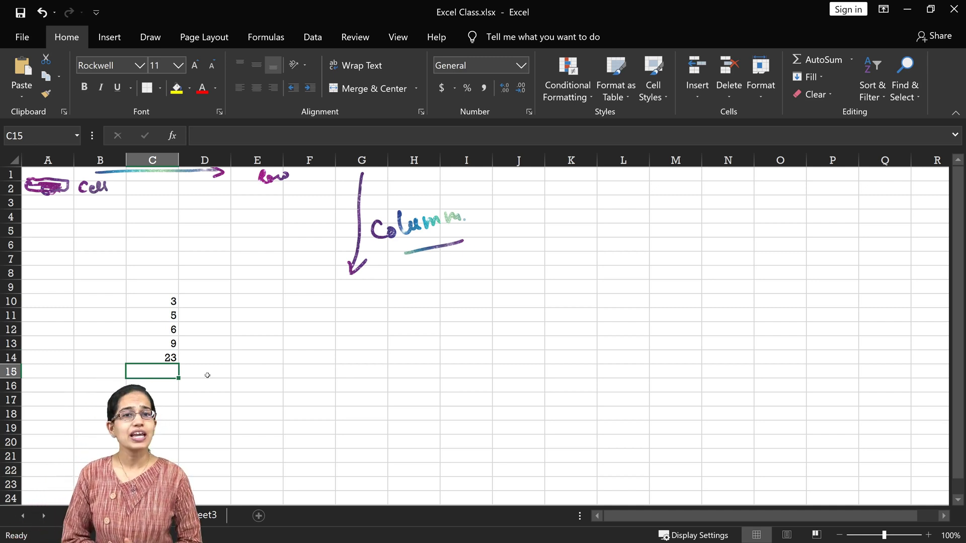
Step: Write the formula =Sum(c10:c13) manually in cell C14
{"action": "left_click", "coordinate": [151, 354]}
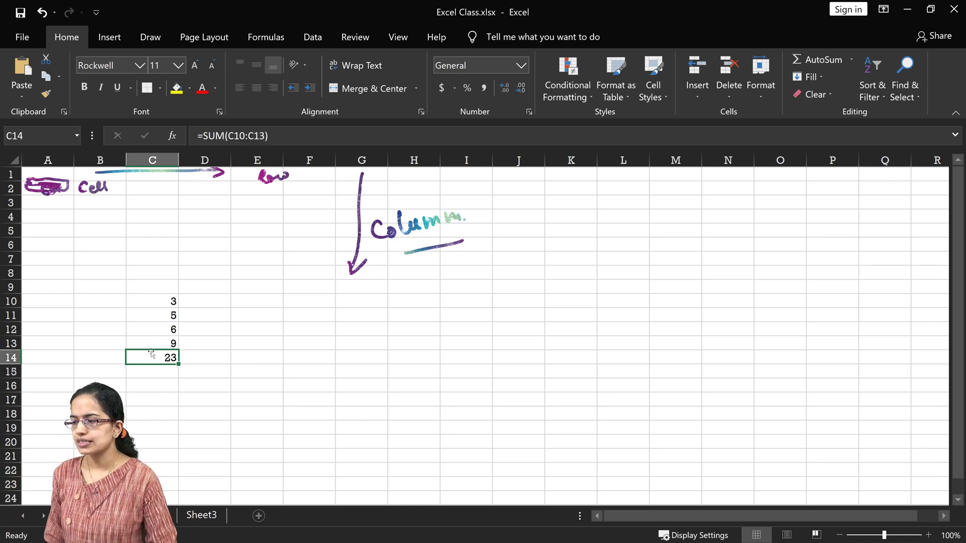
{"action": "type", "text": "=S"}
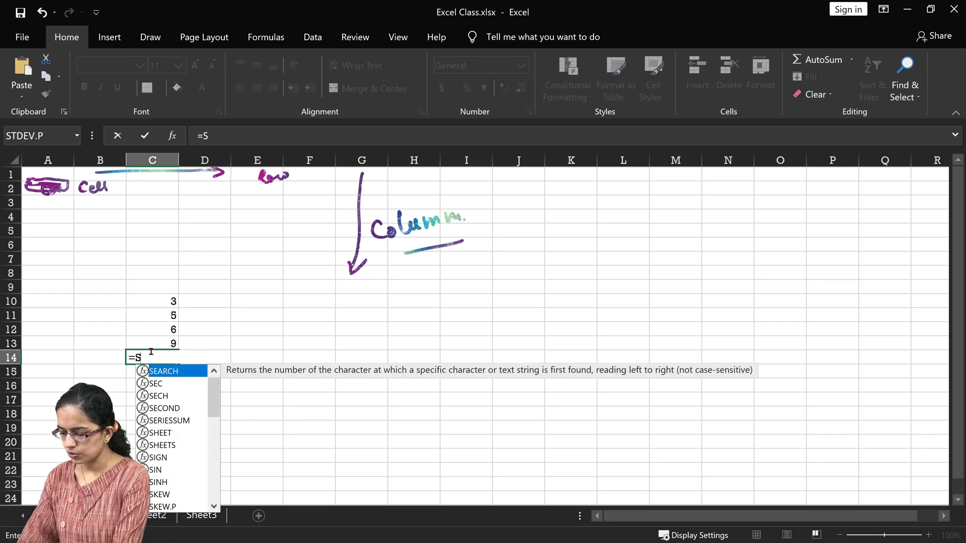
{"action": "type", "text": "um("}
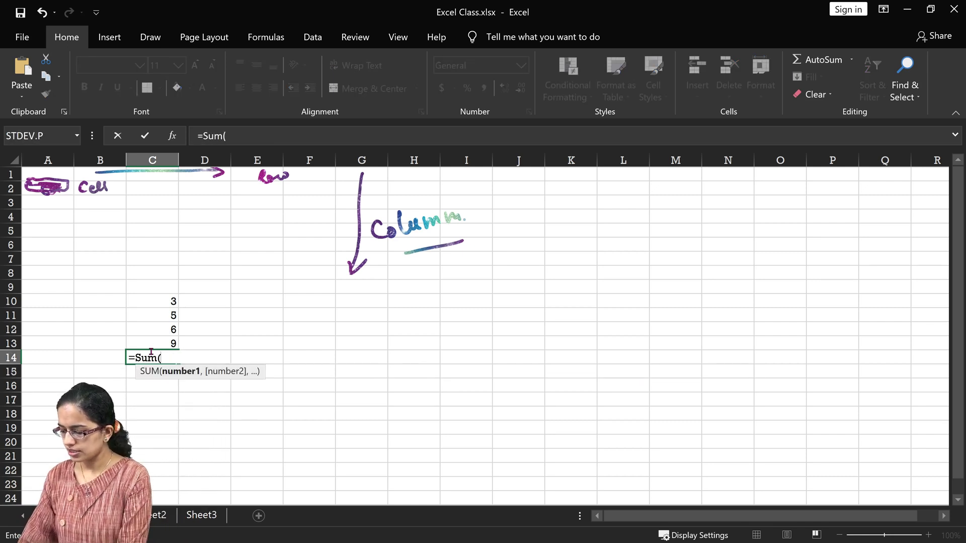
{"action": "type", "text": "c10"}
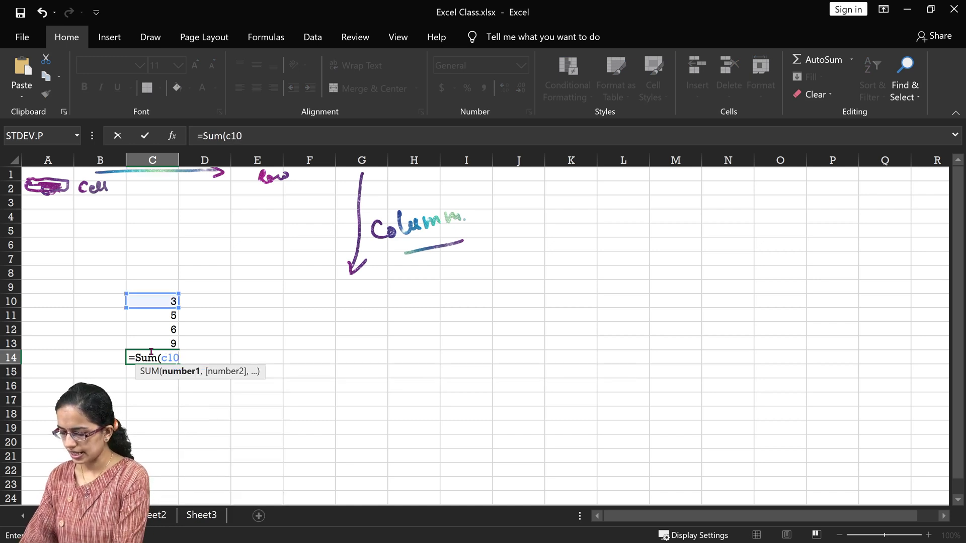
{"action": "type", "text": ":c"}
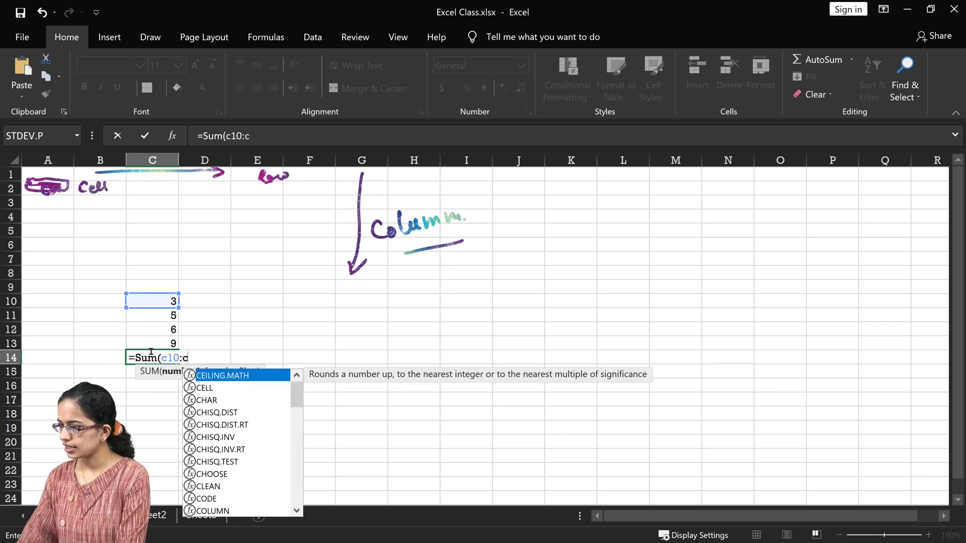
{"action": "type", "text": "13)"}
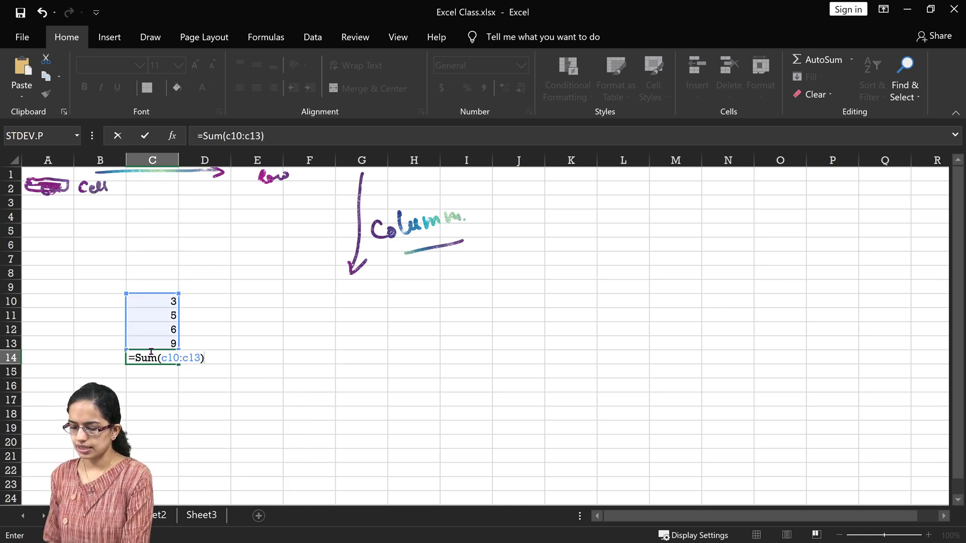
{"action": "key", "text": "Return"}
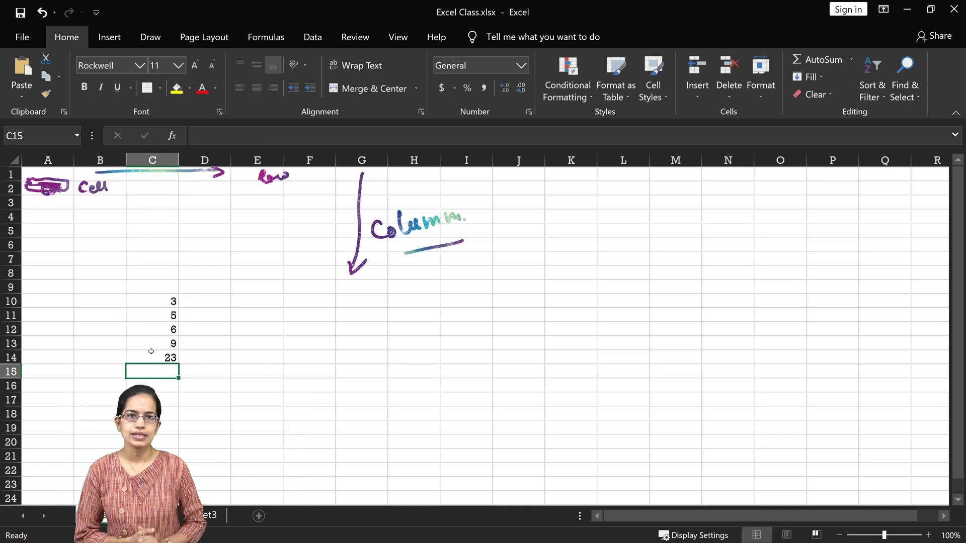
Step: Add a new worksheet and enter the headings Districts in A1 and Population in B1
{"action": "left_click", "coordinate": [258, 515]}
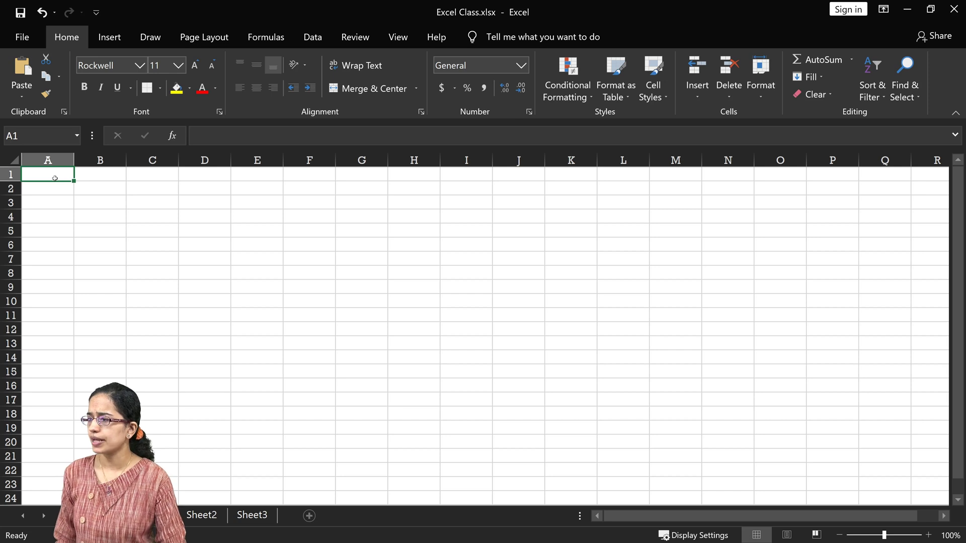
{"action": "type", "text": "Districts"}
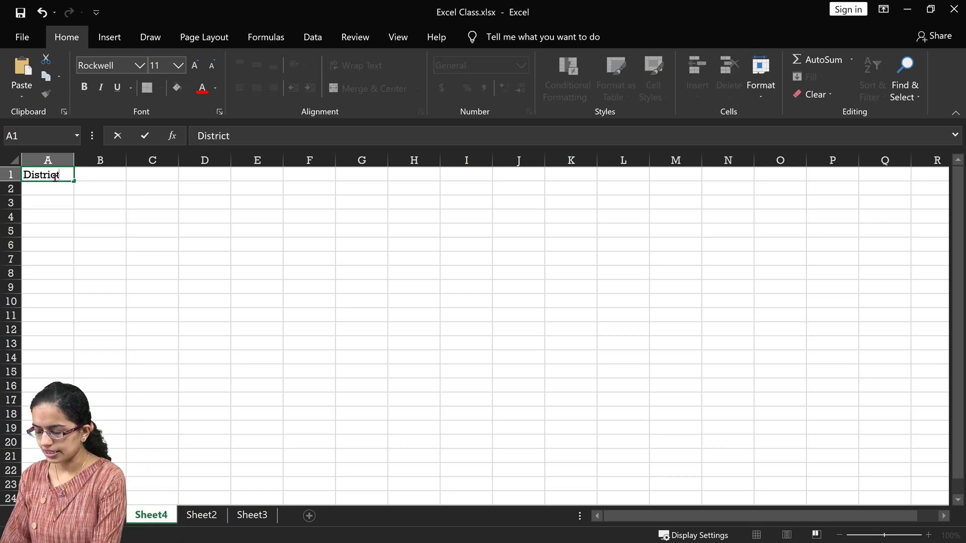
{"action": "key", "text": "Tab"}
{"action": "type", "text": "Popul"}
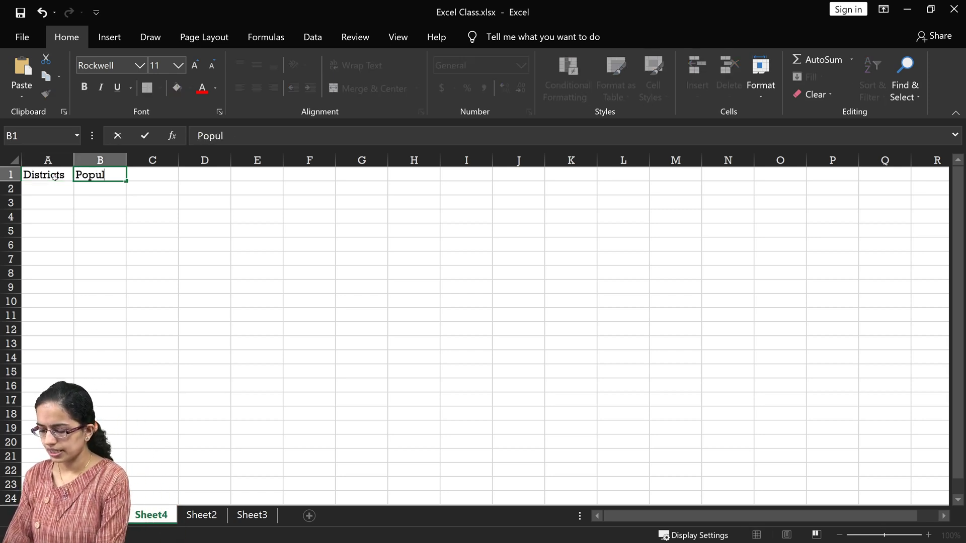
{"action": "type", "text": "ation"}
{"action": "key", "text": "Return"}
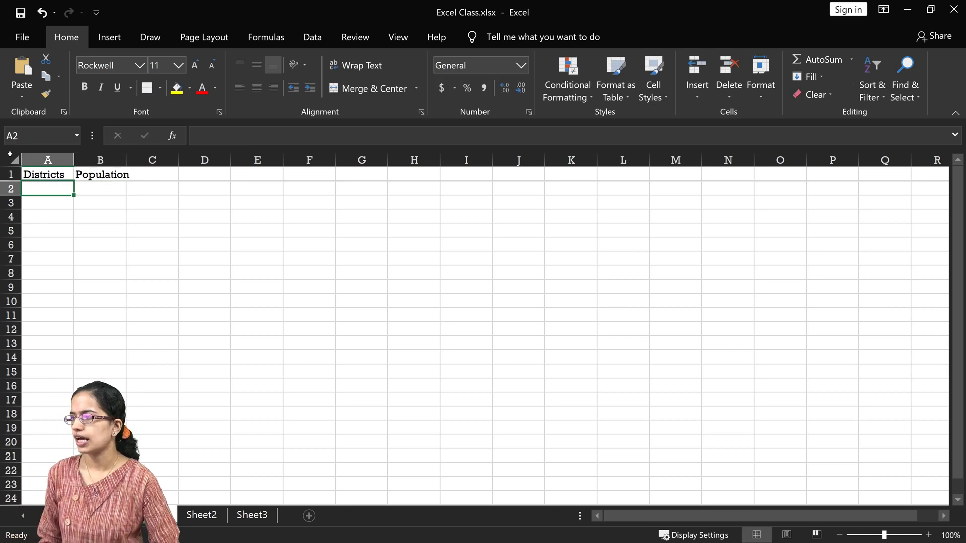
Step: Freeze the top row of the new sheet so the headings stay in view
{"action": "left_click", "coordinate": [10, 175]}
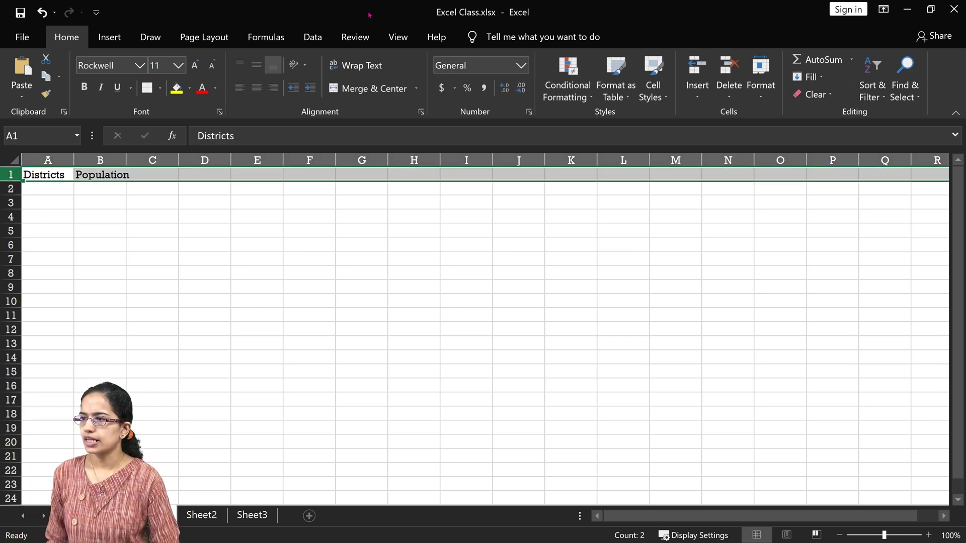
{"action": "left_click", "coordinate": [398, 37]}
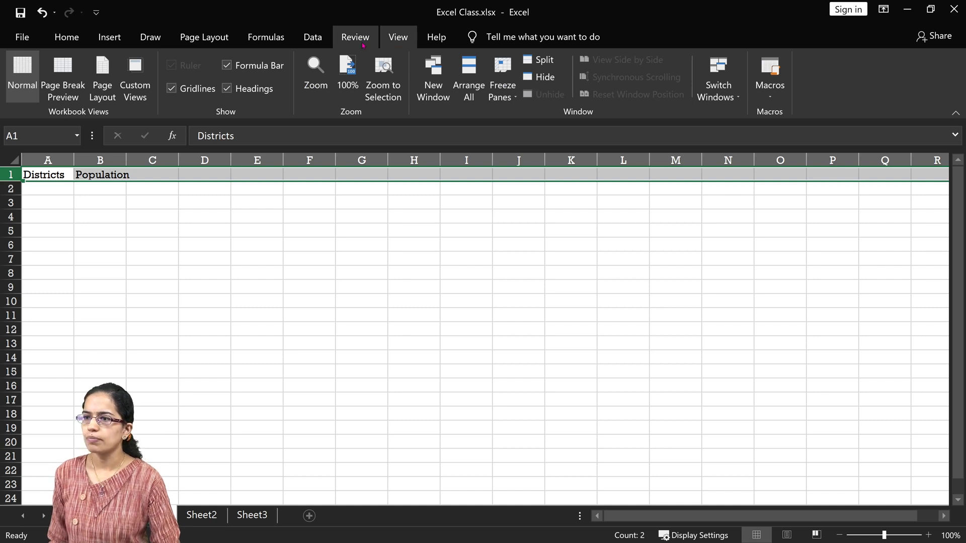
{"action": "left_click", "coordinate": [511, 90]}
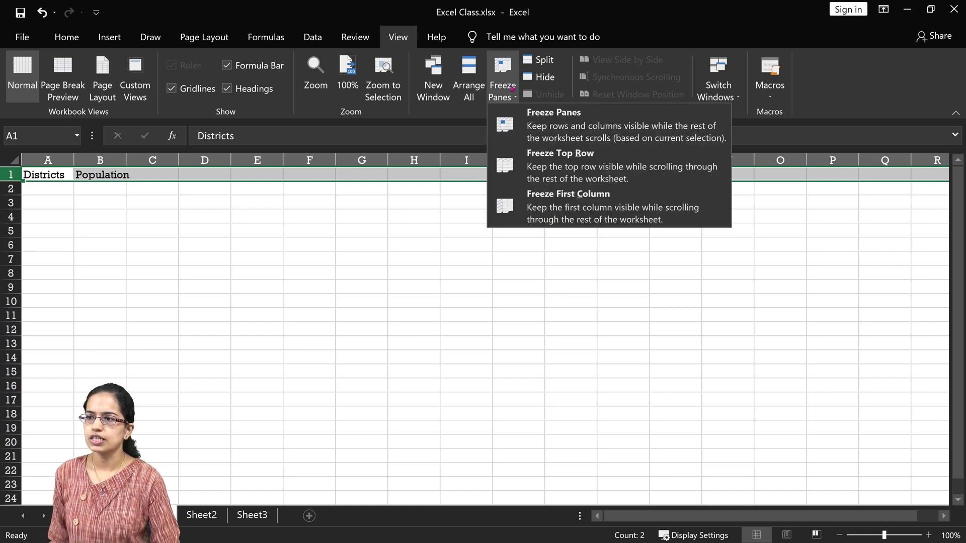
{"action": "left_click", "coordinate": [539, 161]}
Step: Enter mbn in A2 and 56465465 in B2 as the first district record
{"action": "left_click", "coordinate": [35, 186]}
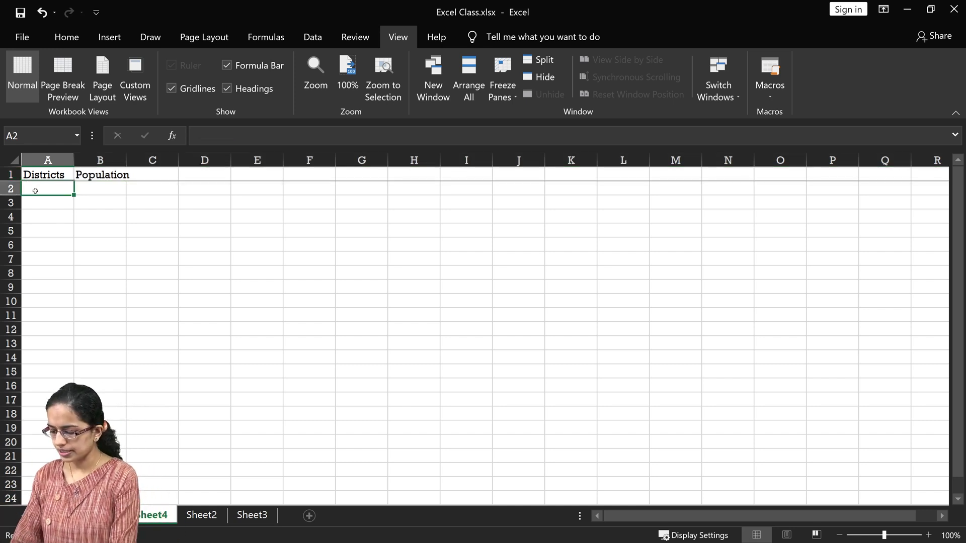
{"action": "type", "text": "mbn"}
{"action": "key", "text": "Tab"}
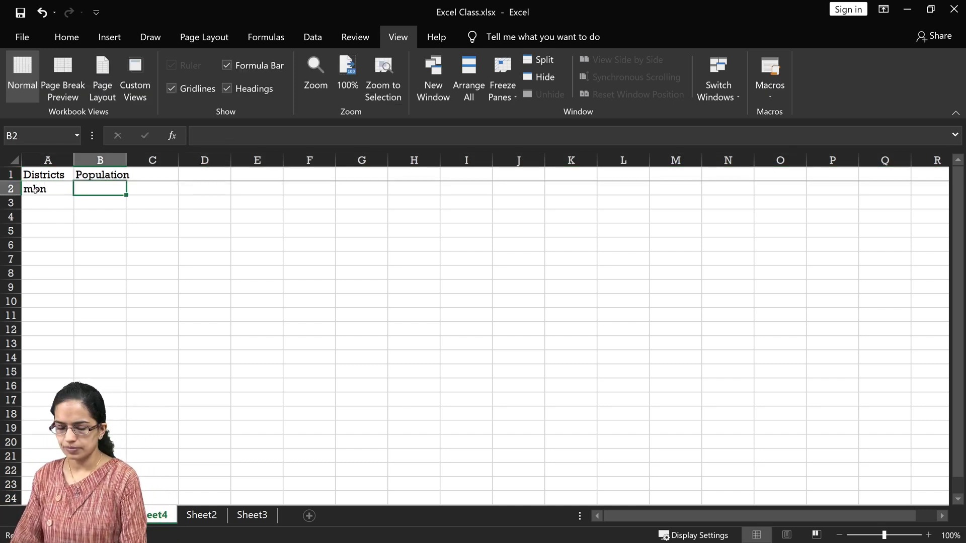
{"action": "type", "text": "56465465"}
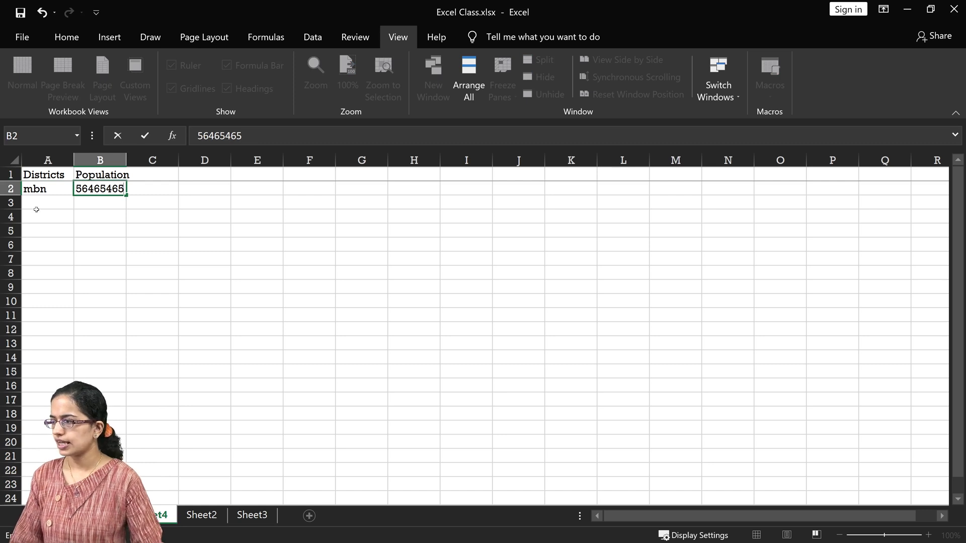
{"action": "left_click", "coordinate": [36, 211]}
Step: Enter utuy in A89 and 876533 in B89 as another district record far down the sheet
{"action": "scroll", "coordinate": [95, 319], "scroll_direction": "down", "scroll_amount": 20}
{"action": "scroll", "coordinate": [96, 320], "scroll_direction": "down", "scroll_amount": 3}
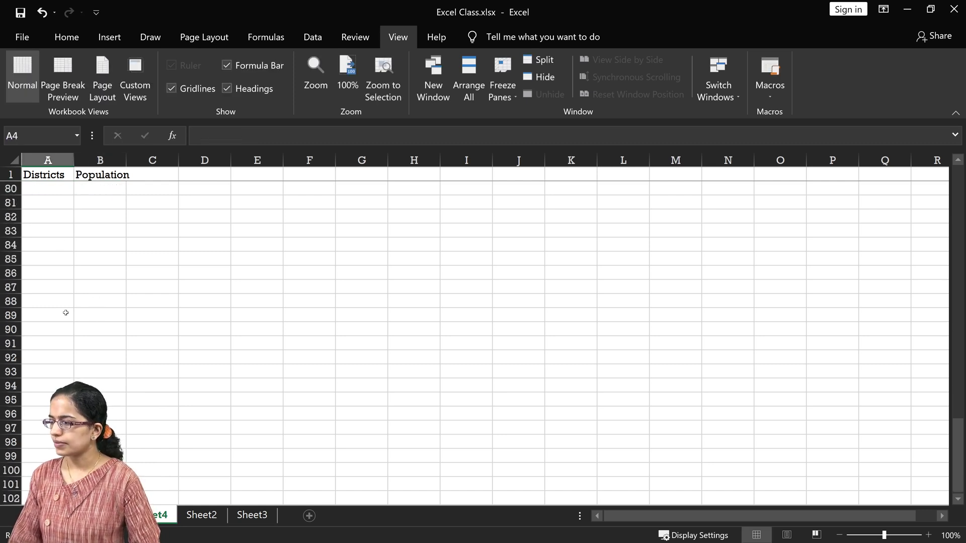
{"action": "left_click", "coordinate": [48, 316]}
{"action": "type", "text": "utuy"}
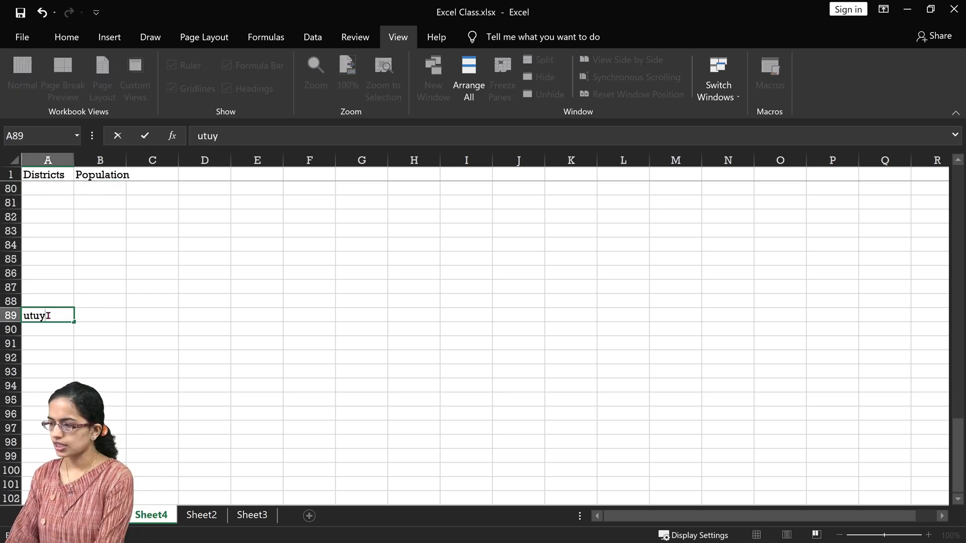
{"action": "key", "text": "Tab"}
{"action": "type", "text": "876533"}
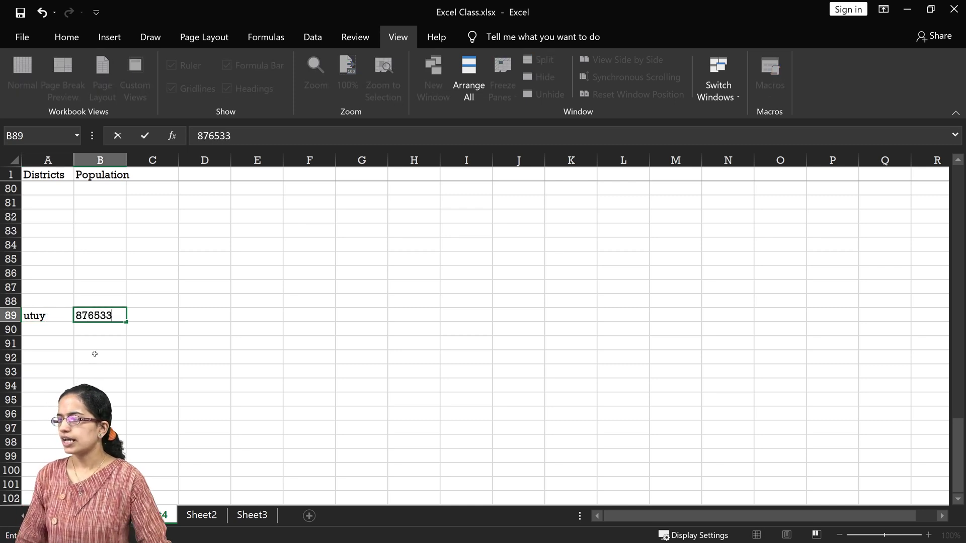
{"action": "left_click", "coordinate": [96, 376]}
{"action": "scroll", "coordinate": [112, 317], "scroll_direction": "down", "scroll_amount": 3}
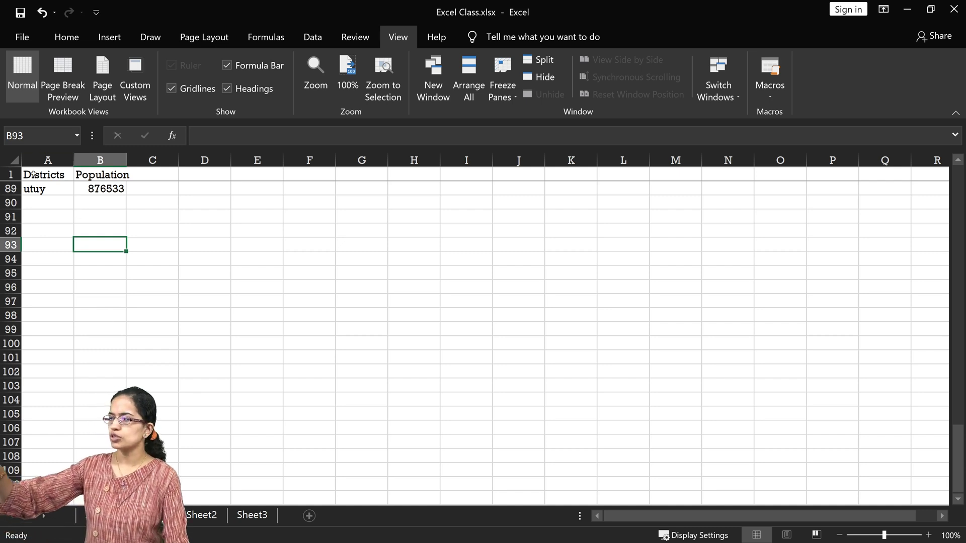
Step: Examine the first record and the record in row 89 to check that the Districts and Population headings stay in view
{"action": "left_click", "coordinate": [40, 190]}
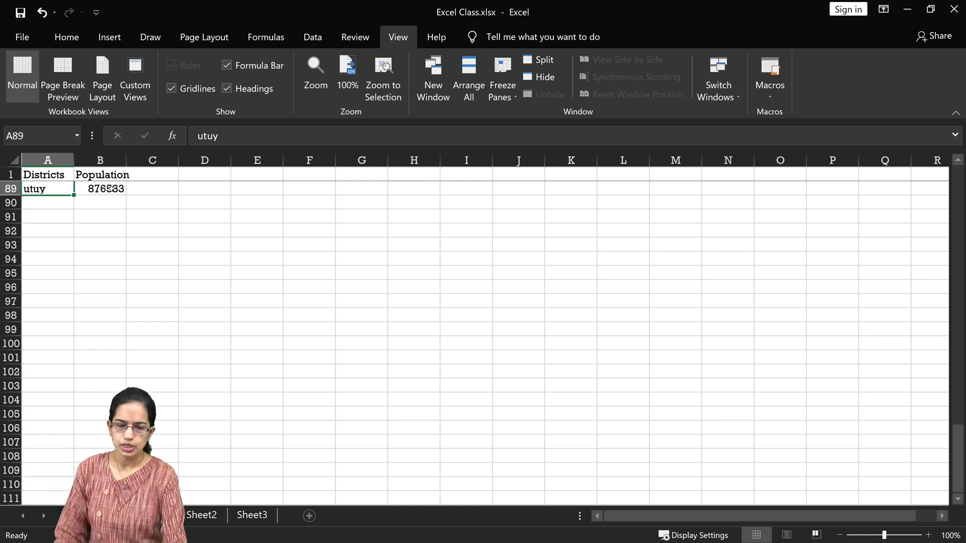
{"action": "scroll", "coordinate": [46, 280], "scroll_direction": "up", "scroll_amount": 20}
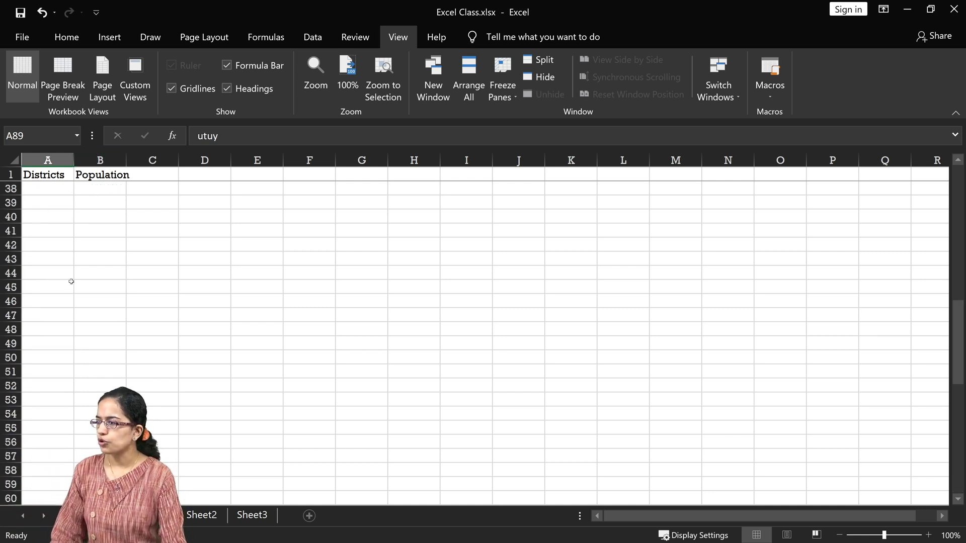
{"action": "left_click", "coordinate": [44, 187]}
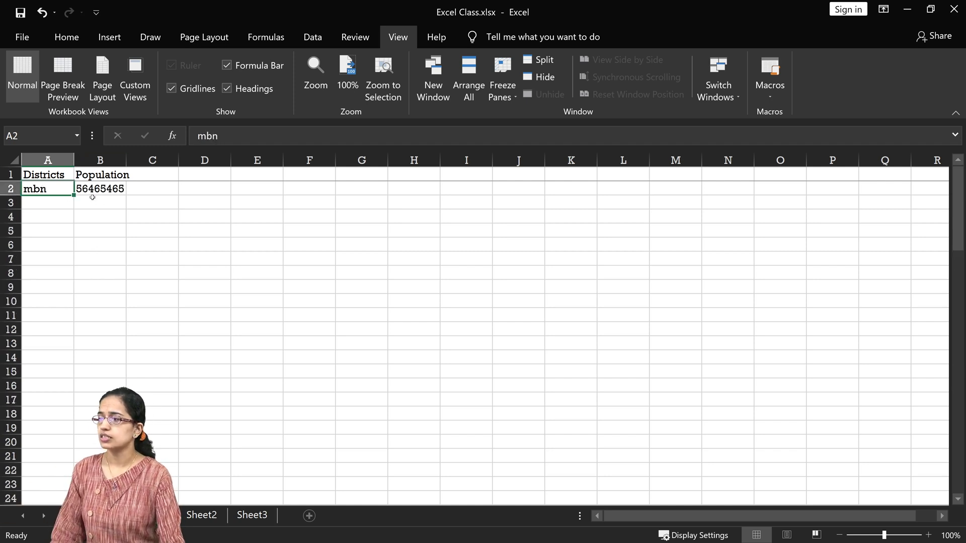
{"action": "left_click", "coordinate": [11, 175]}
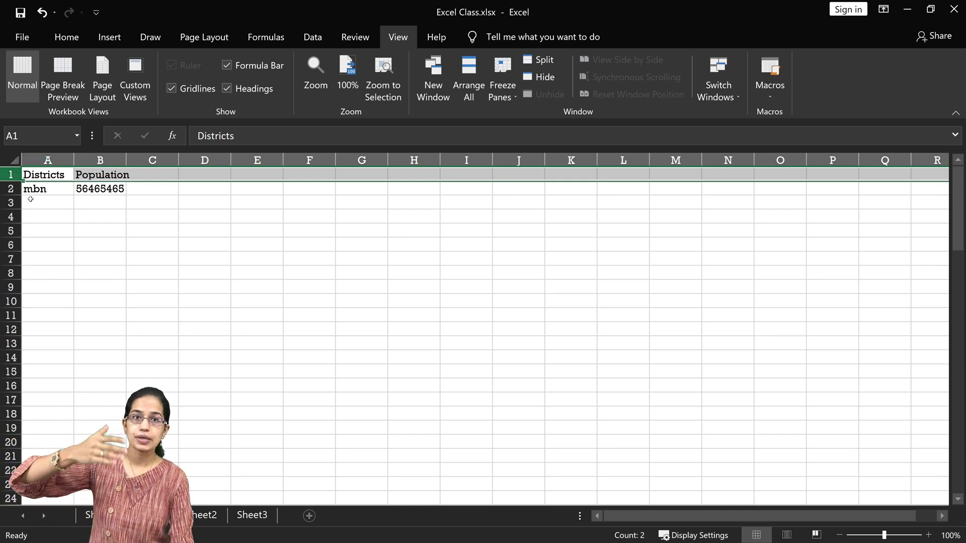
{"action": "scroll", "coordinate": [82, 231], "scroll_direction": "down", "scroll_amount": 20}
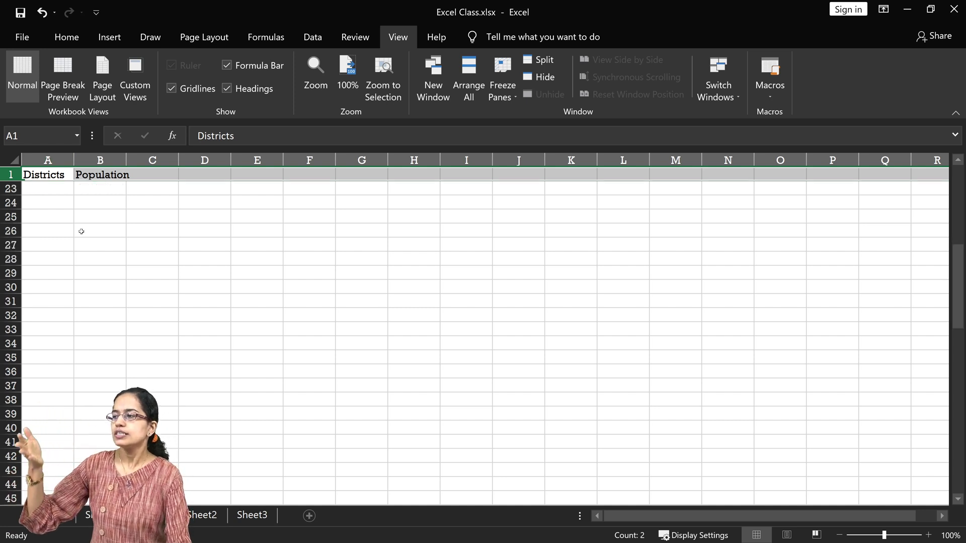
{"action": "scroll", "coordinate": [151, 275], "scroll_direction": "down", "scroll_amount": 6}
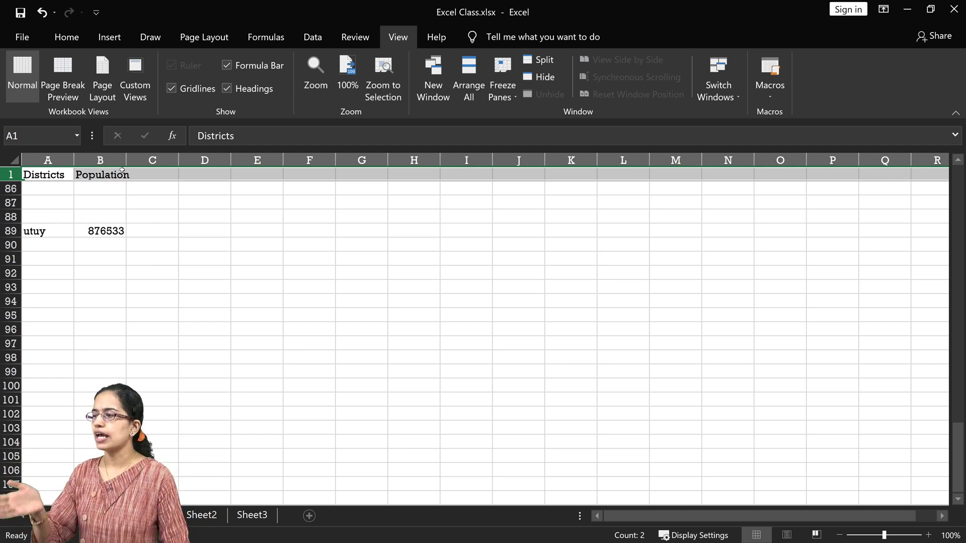
{"action": "left_click", "coordinate": [70, 178]}
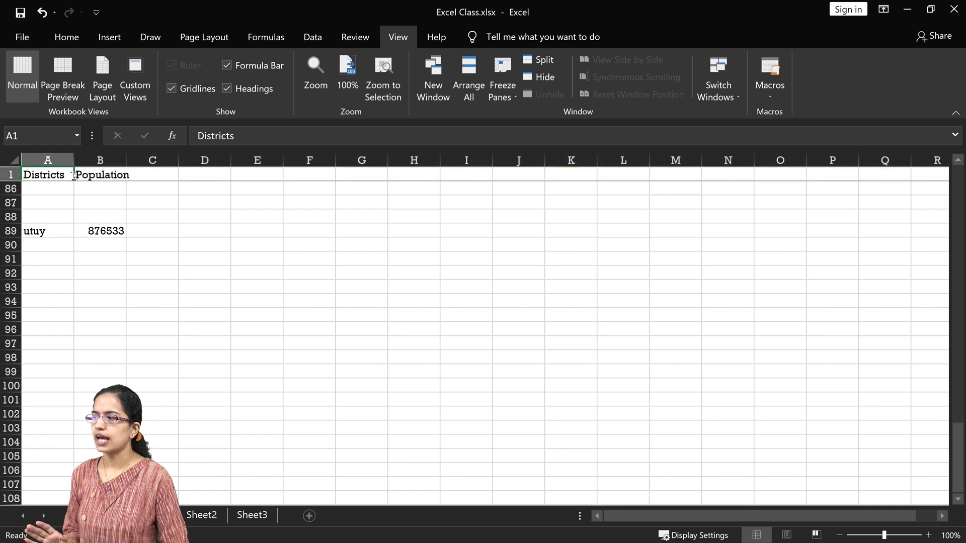
{"action": "left_click", "coordinate": [104, 173]}
{"action": "left_click", "coordinate": [164, 173]}
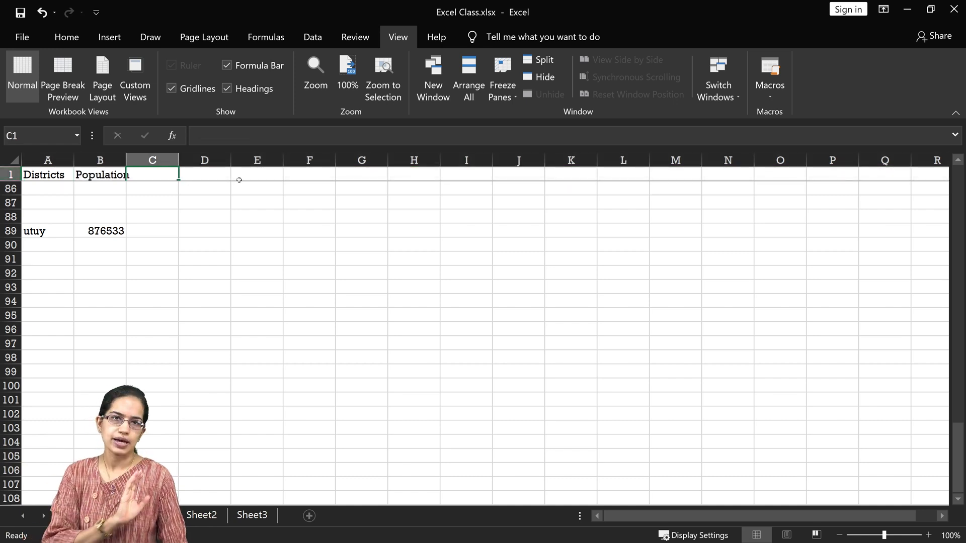
{"action": "left_click", "coordinate": [210, 249]}
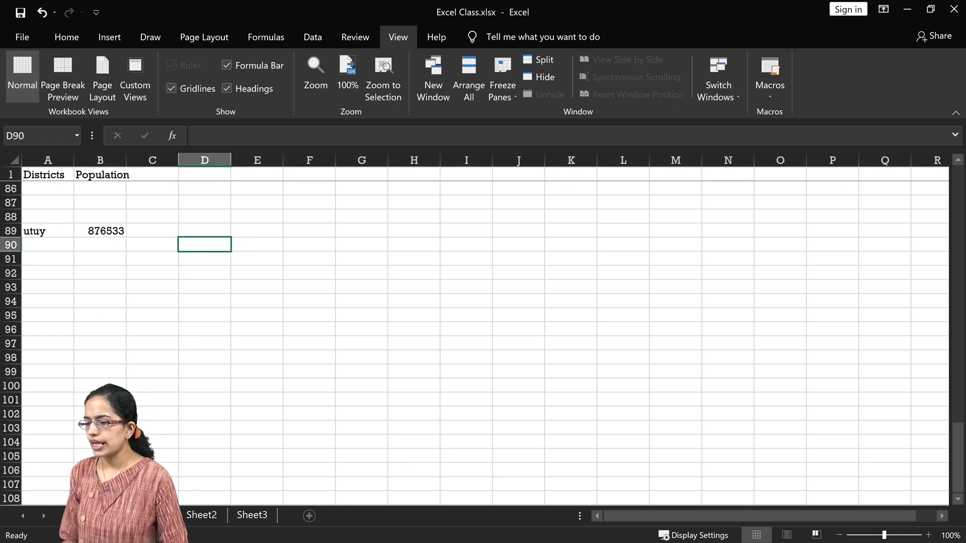
Step: Sort the subject names in A2:A85 of Sheet2 from Z to A and review the reordered list
{"action": "left_click", "coordinate": [214, 518]}
{"action": "left_click", "coordinate": [153, 208]}
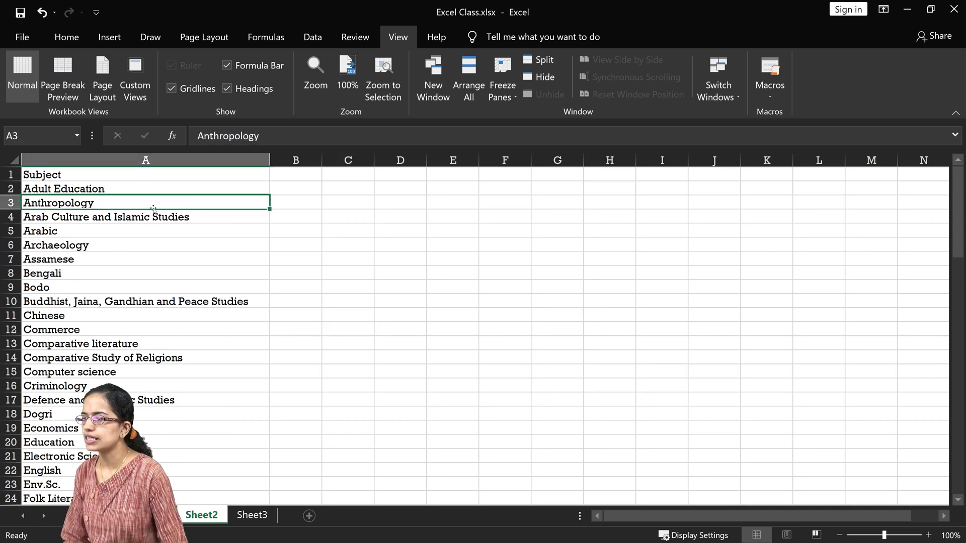
{"action": "left_click", "coordinate": [142, 183]}
{"action": "left_click_drag", "start_coordinate": [143, 184], "coordinate": [227, 488]}
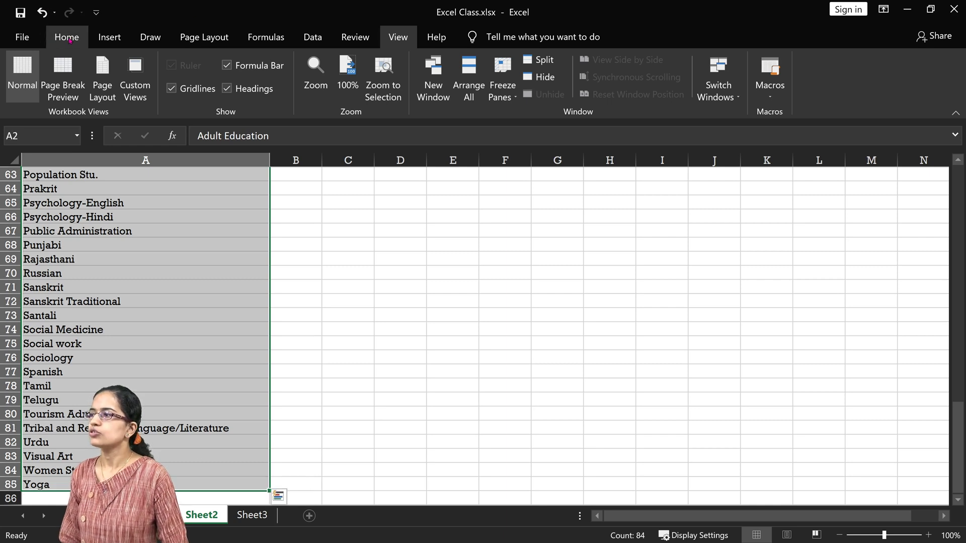
{"action": "left_click", "coordinate": [66, 37]}
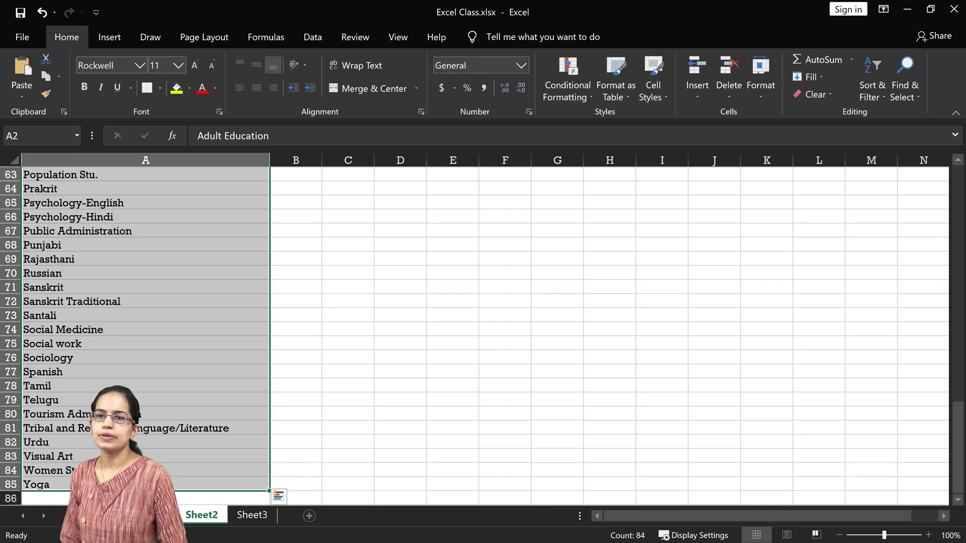
{"action": "left_click", "coordinate": [872, 88]}
{"action": "left_click", "coordinate": [889, 132]}
{"action": "left_click_drag", "start_coordinate": [176, 301], "coordinate": [177, 285]}
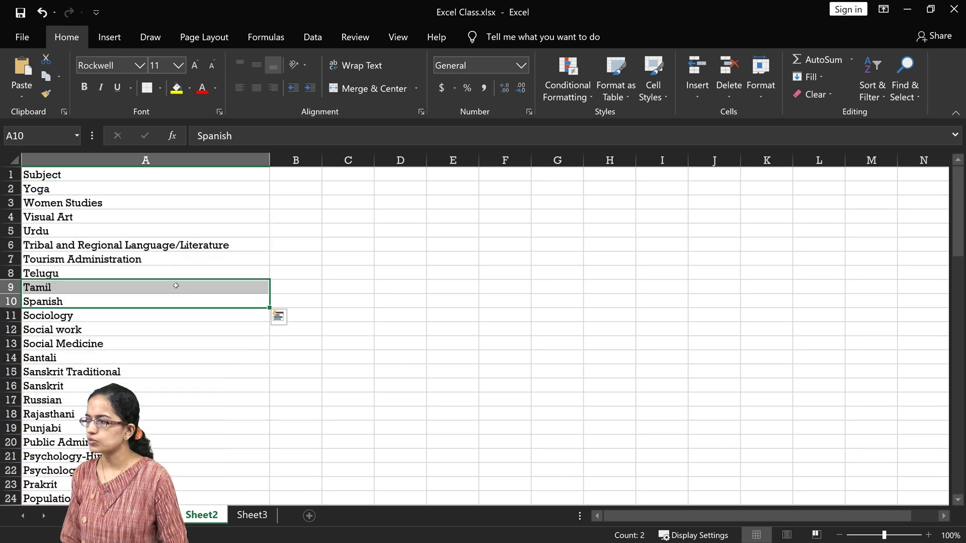
{"action": "left_click", "coordinate": [132, 192]}
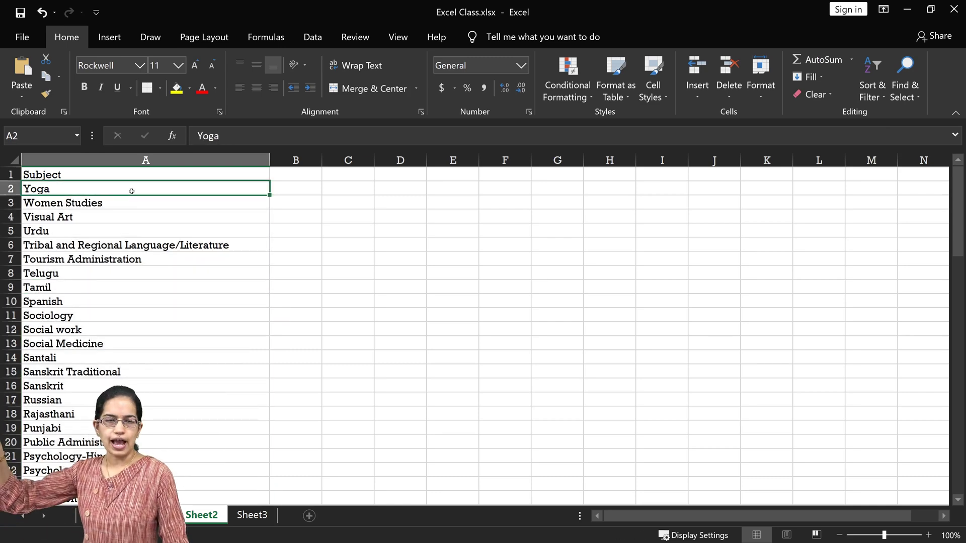
{"action": "scroll", "coordinate": [209, 398], "scroll_direction": "down", "scroll_amount": 20}
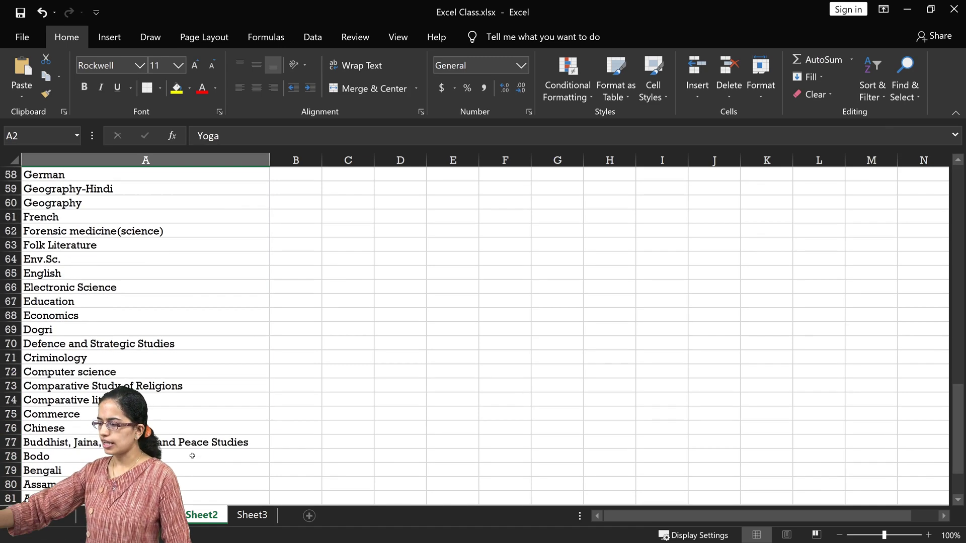
{"action": "scroll", "coordinate": [201, 445], "scroll_direction": "up", "scroll_amount": 3}
{"action": "scroll", "coordinate": [223, 358], "scroll_direction": "up", "scroll_amount": 20}
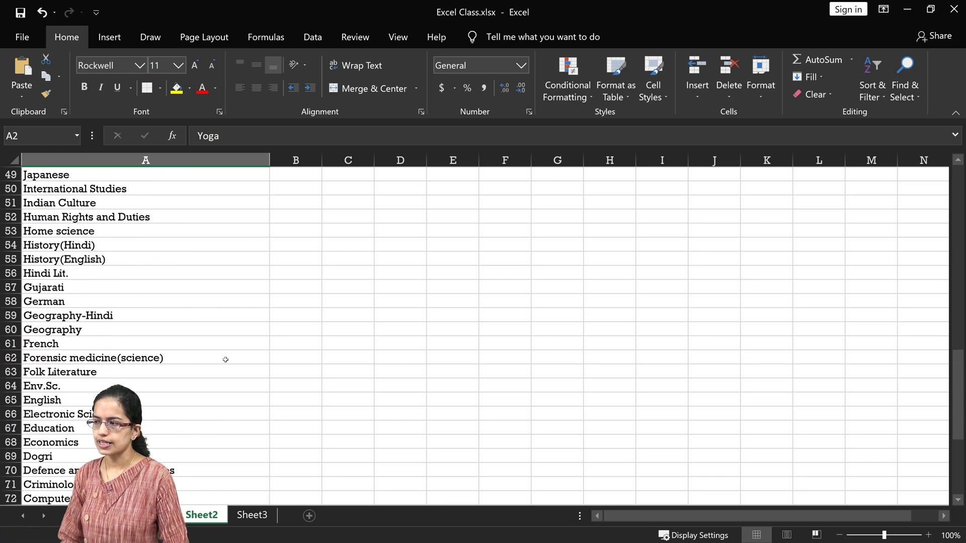
Step: Turn on filtering for the Subject column of Sheet2
{"action": "left_click", "coordinate": [290, 194]}
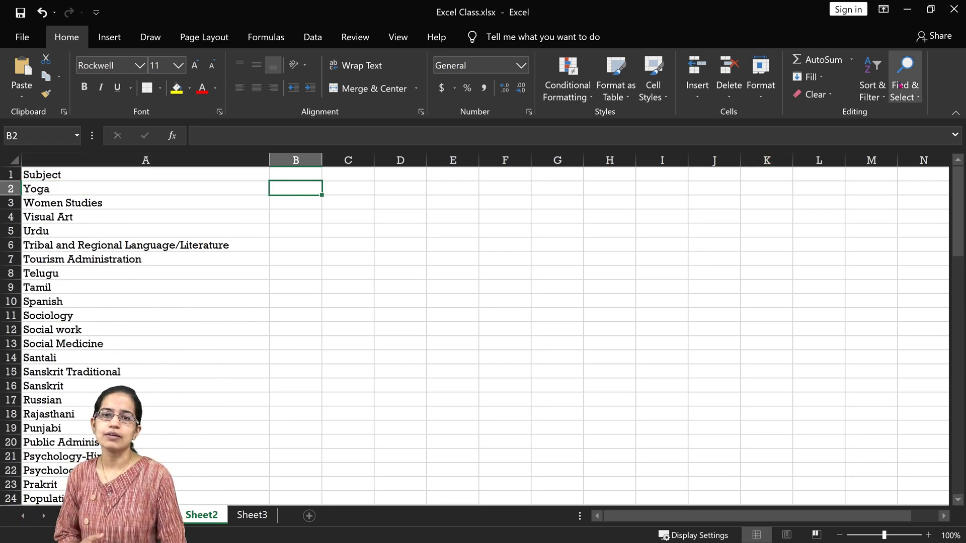
{"action": "left_click", "coordinate": [884, 92]}
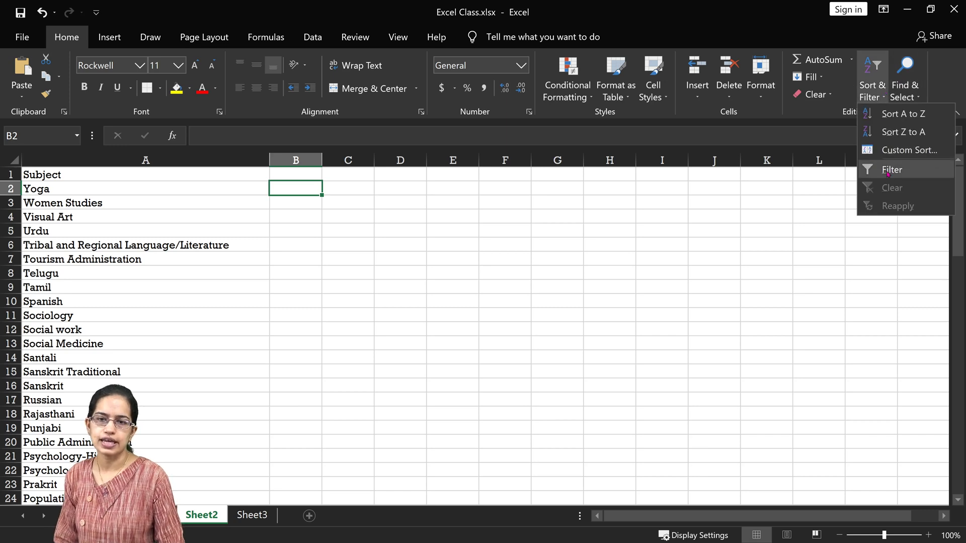
{"action": "left_click", "coordinate": [878, 170]}
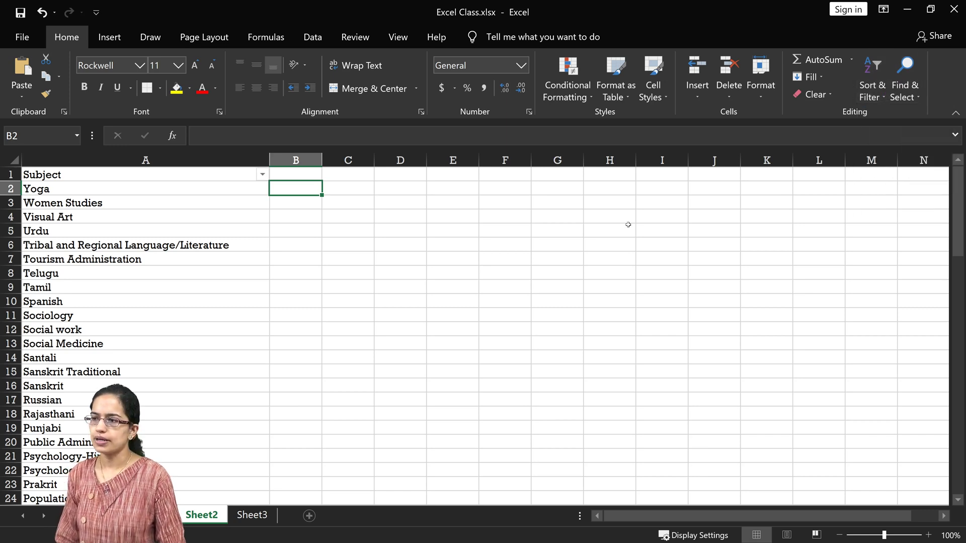
{"action": "left_click", "coordinate": [108, 204]}
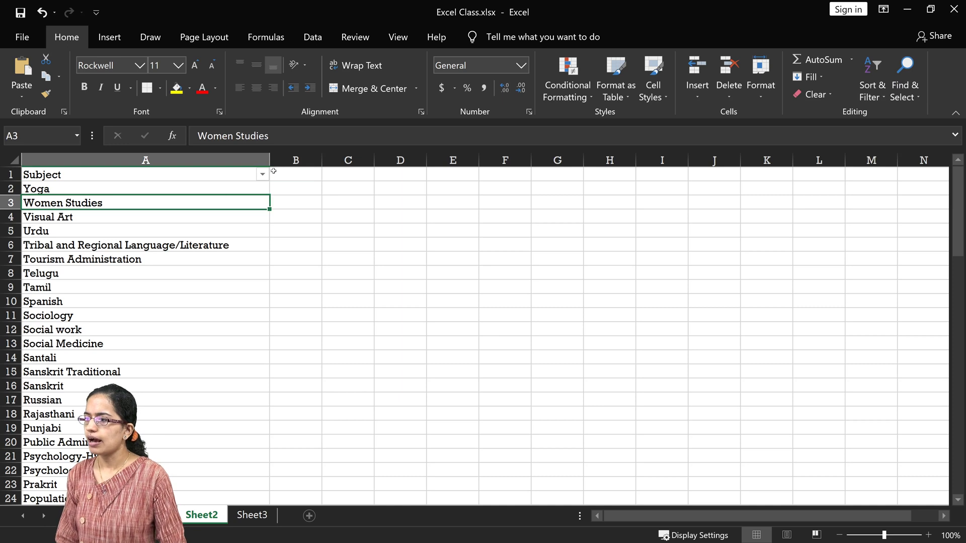
Step: Filter the Subject column to show only Adult Education and select the cell beside it
{"action": "left_click", "coordinate": [262, 174]}
{"action": "left_click", "coordinate": [128, 322]}
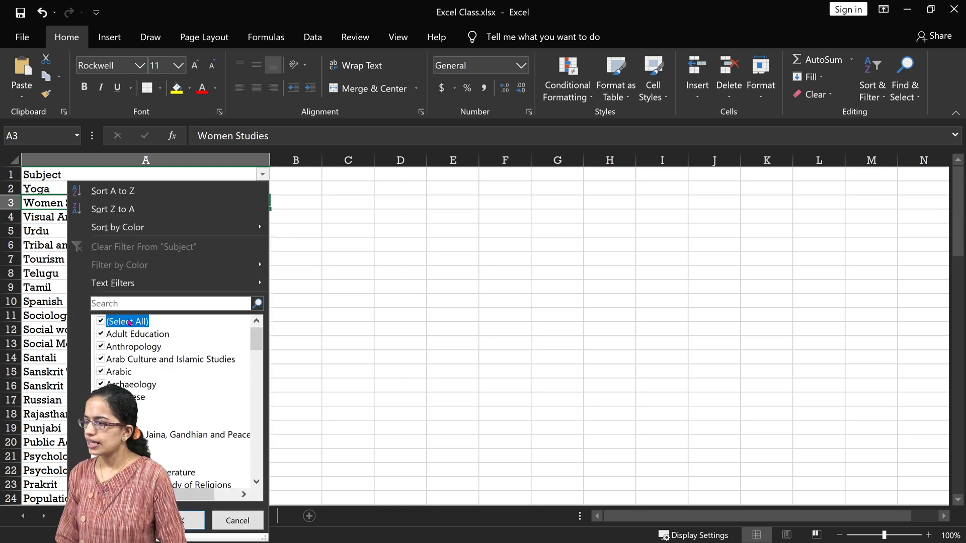
{"action": "left_click", "coordinate": [126, 334]}
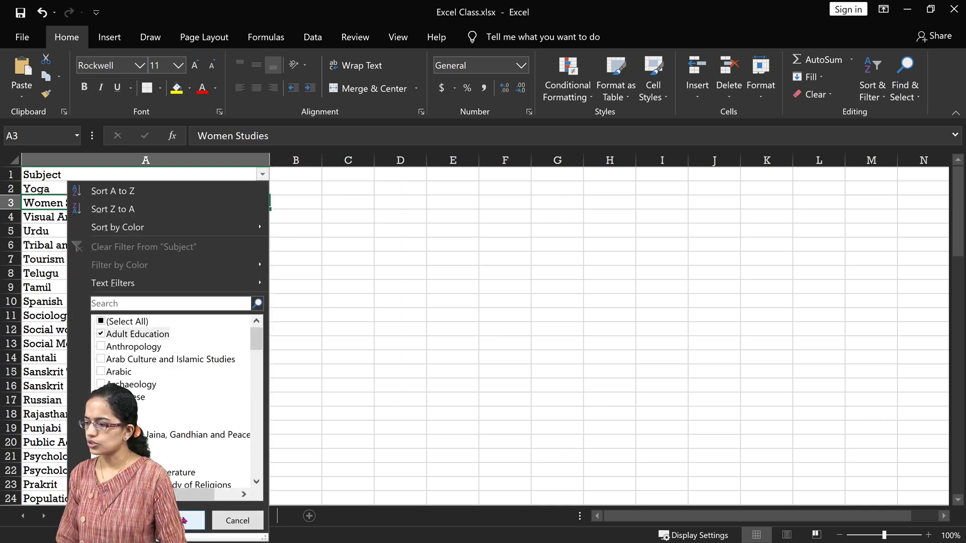
{"action": "left_click", "coordinate": [189, 520]}
{"action": "left_click", "coordinate": [282, 188]}
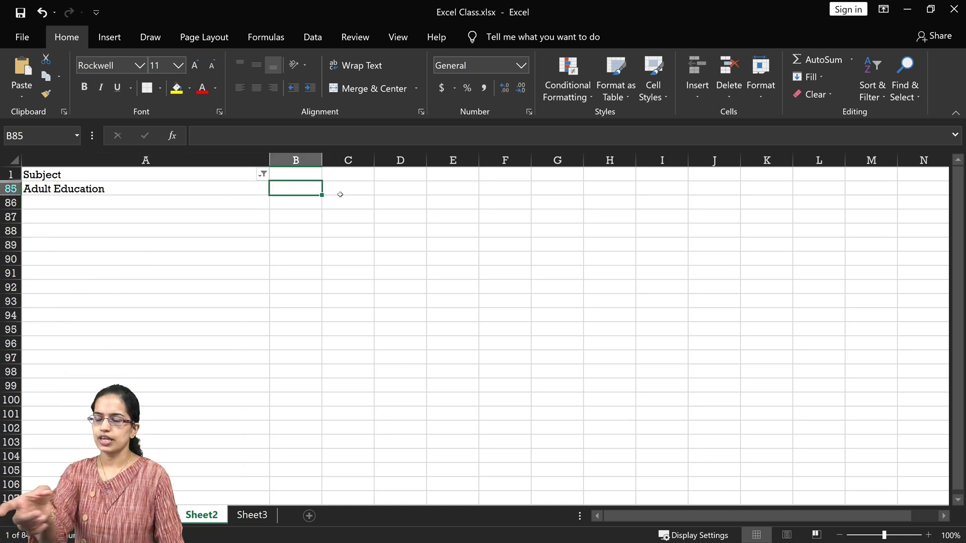
Step: Change the Subject filter to show only Buddhist, Jaina, Gandhian and Peace Studies
{"action": "left_click", "coordinate": [263, 176]}
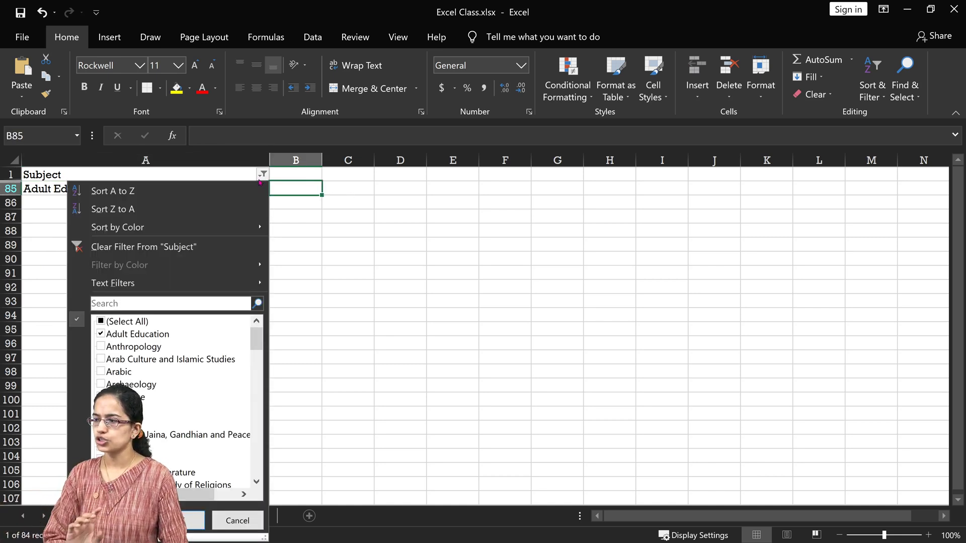
{"action": "left_click", "coordinate": [138, 334]}
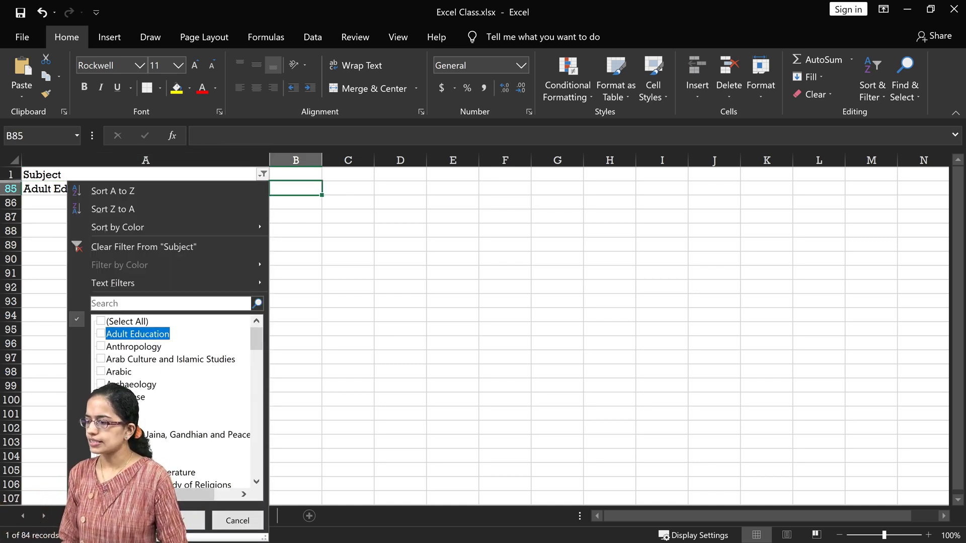
{"action": "left_click", "coordinate": [211, 435]}
{"action": "left_click", "coordinate": [191, 521]}
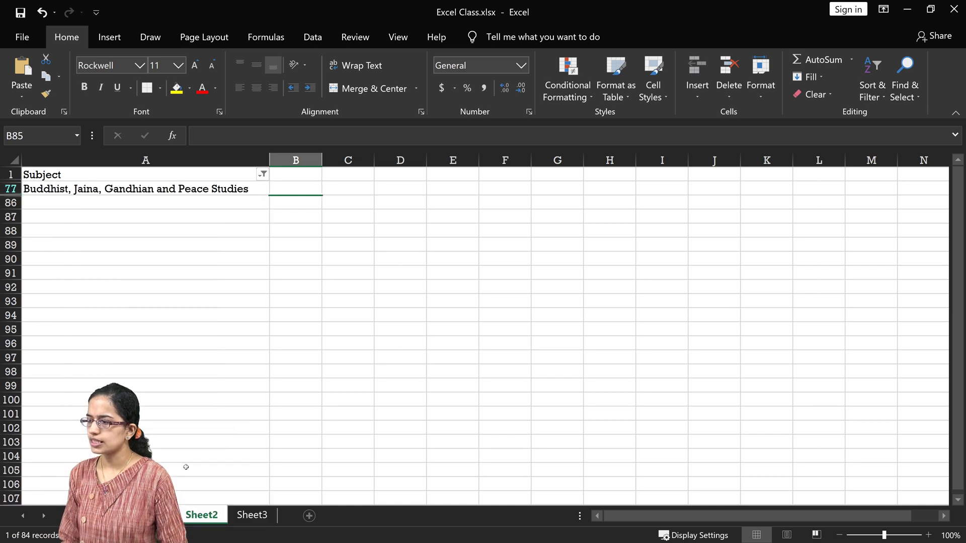
Step: Enter 500 in B77 beside the filtered subject Buddhist, Jaina, Gandhian and Peace Studies
{"action": "left_click", "coordinate": [294, 188]}
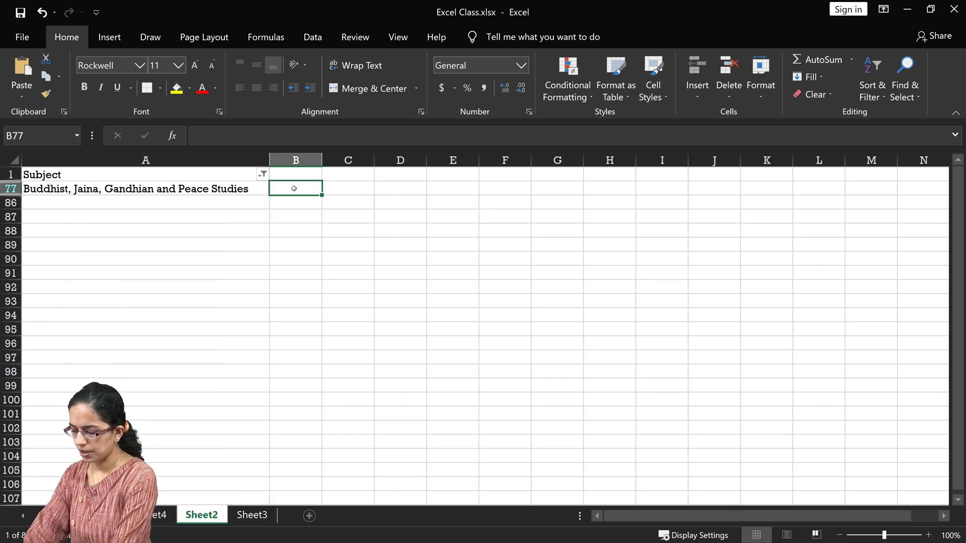
{"action": "type", "text": "500"}
{"action": "key", "text": "Return"}
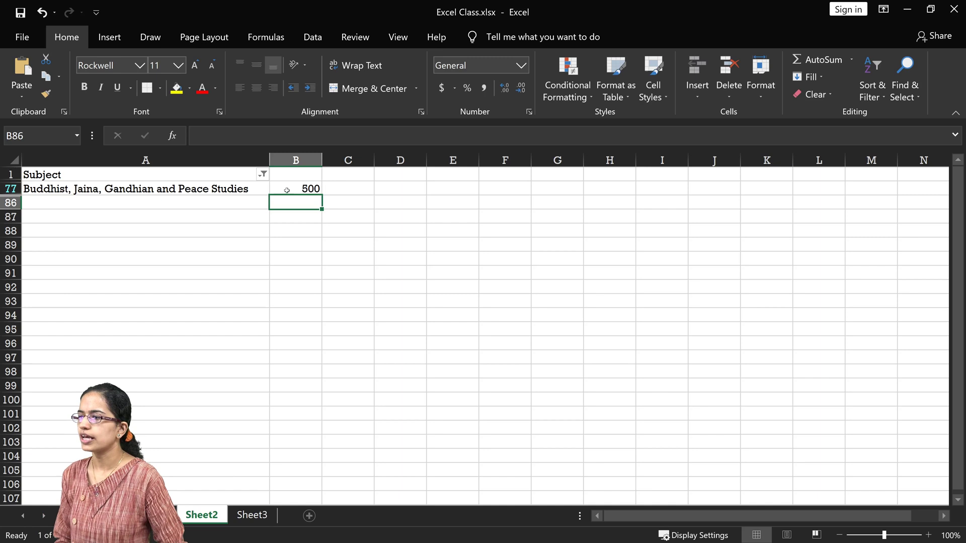
Step: Set the Subject filter back to all subjects and locate the row holding the value 500
{"action": "left_click", "coordinate": [262, 174]}
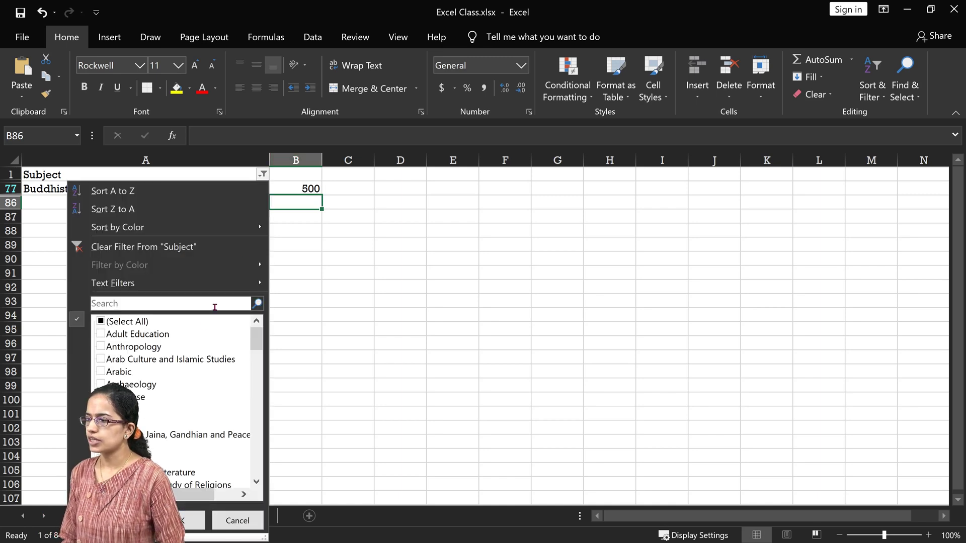
{"action": "left_click", "coordinate": [126, 321]}
{"action": "left_click", "coordinate": [190, 520]}
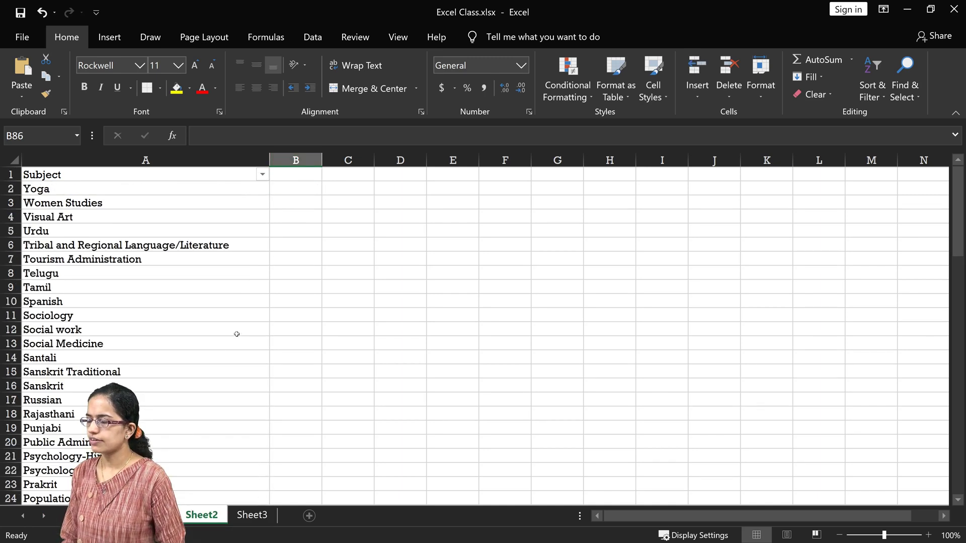
{"action": "scroll", "coordinate": [236, 334], "scroll_direction": "down", "scroll_amount": 19}
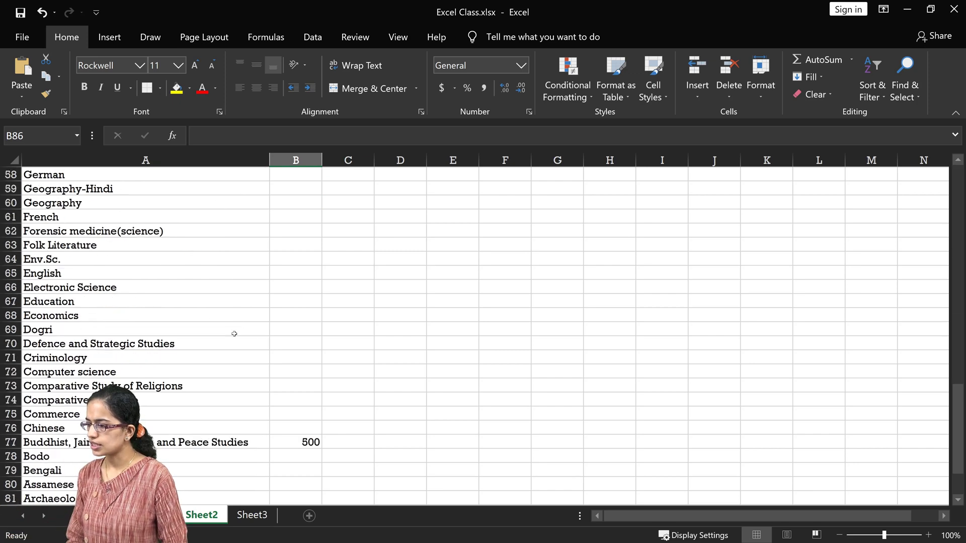
Step: Find and select the 500 in B77 of the subject list, and switch to Sheet3 with the school data
{"action": "scroll", "coordinate": [234, 334], "scroll_direction": "down", "scroll_amount": 6}
{"action": "scroll", "coordinate": [311, 270], "scroll_direction": "up", "scroll_amount": 2}
{"action": "left_click", "coordinate": [305, 273]}
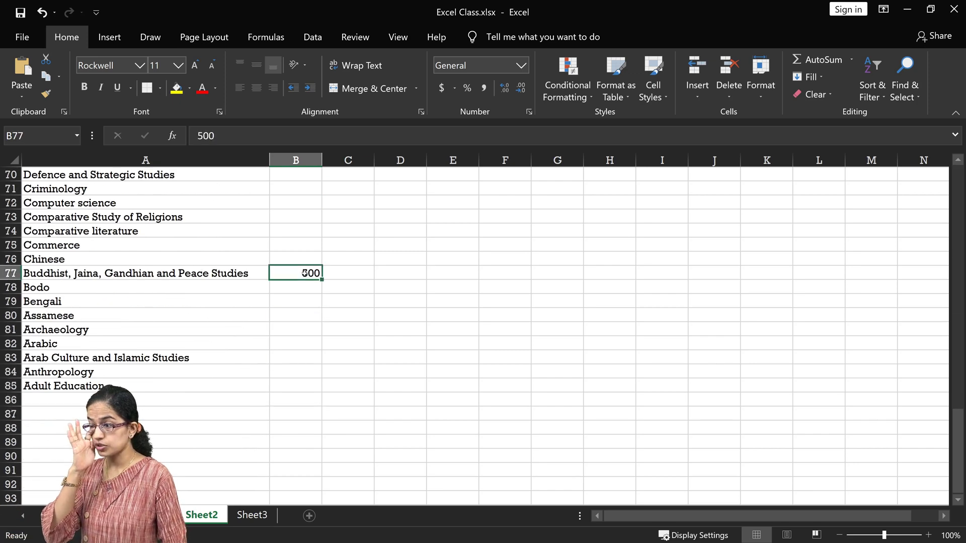
{"action": "scroll", "coordinate": [290, 267], "scroll_direction": "up", "scroll_amount": 20}
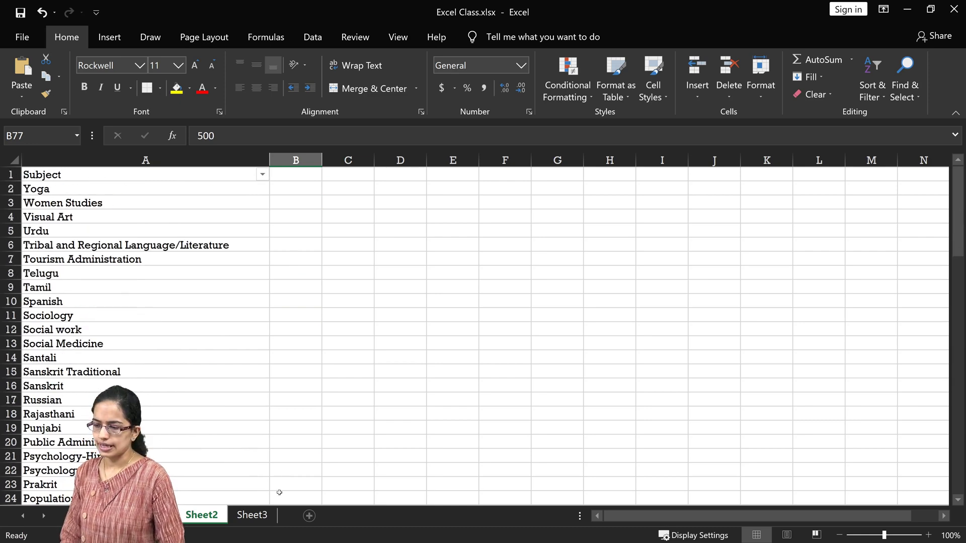
{"action": "left_click", "coordinate": [252, 516]}
{"action": "left_click", "coordinate": [339, 341]}
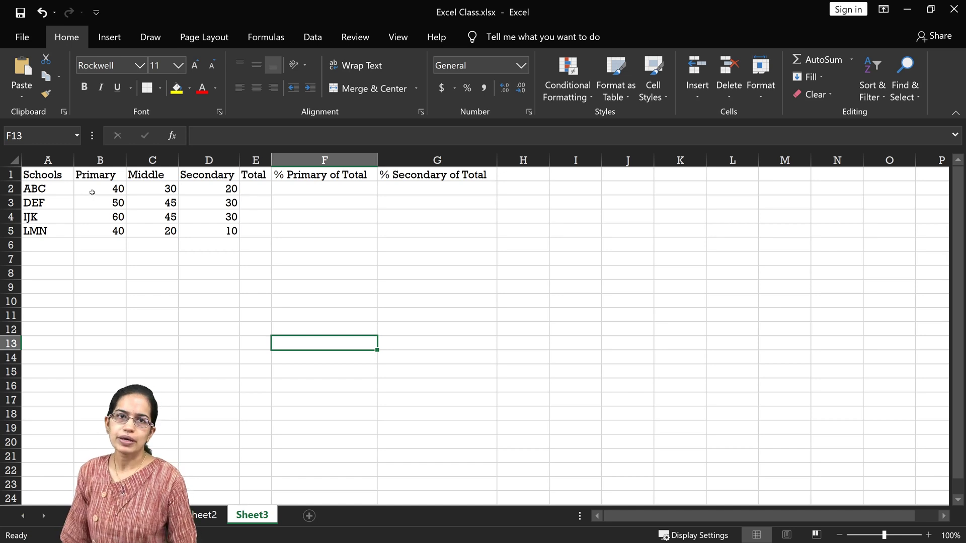
Step: Insert a 3-D clustered column chart of the schools' Primary, Middle and Secondary data in A1:D5
{"action": "left_click_drag", "start_coordinate": [45, 177], "coordinate": [223, 233]}
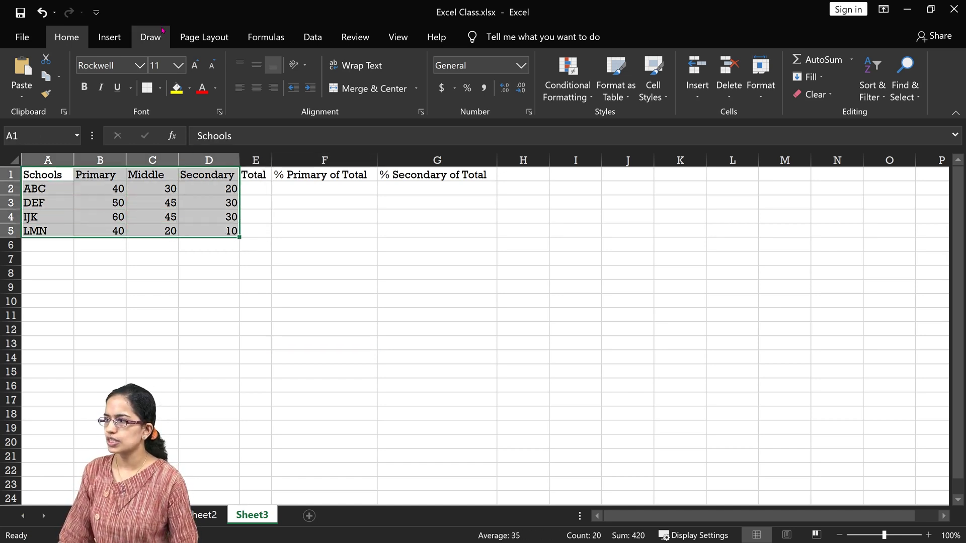
{"action": "left_click", "coordinate": [106, 37]}
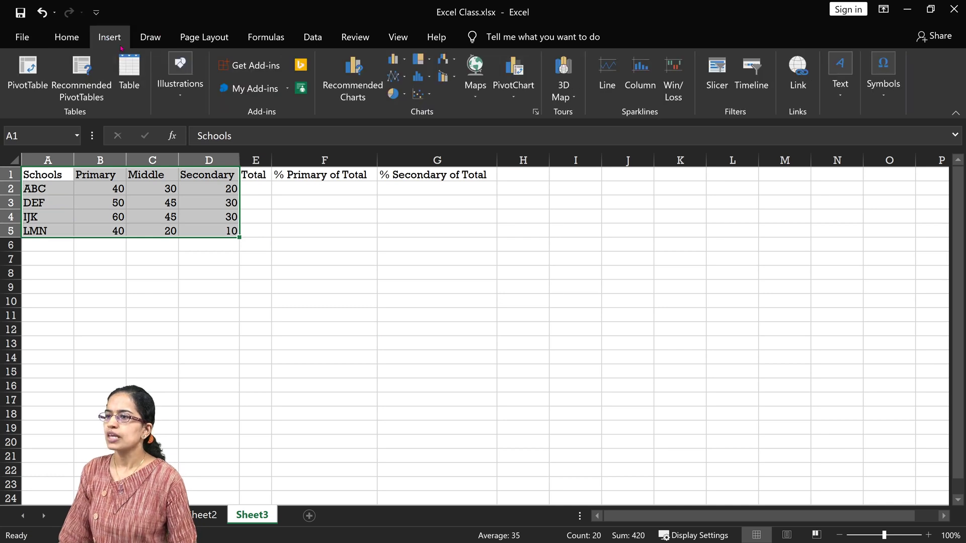
{"action": "left_click", "coordinate": [394, 59]}
{"action": "left_click", "coordinate": [408, 166]}
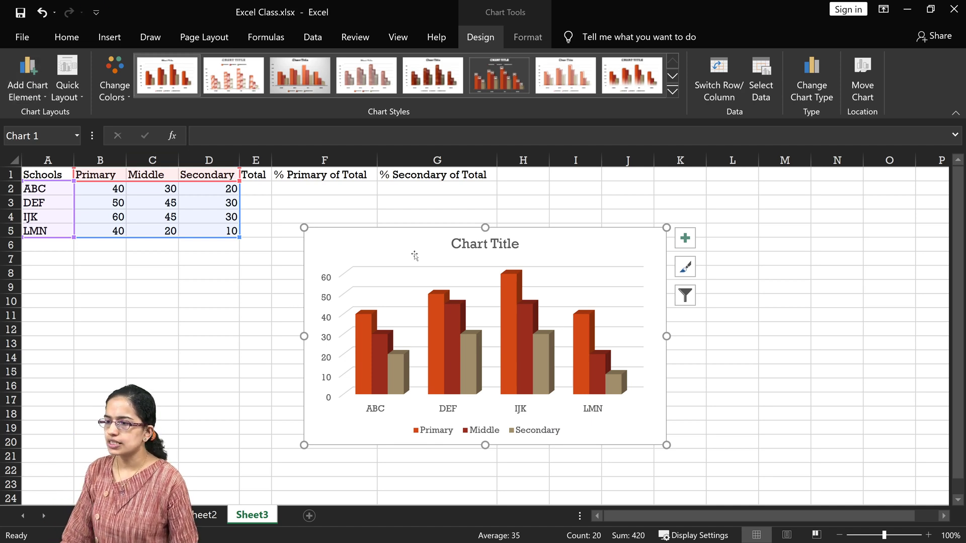
Step: Add a primary vertical axis title to the chart reading "Number of Students"
{"action": "left_click", "coordinate": [42, 89]}
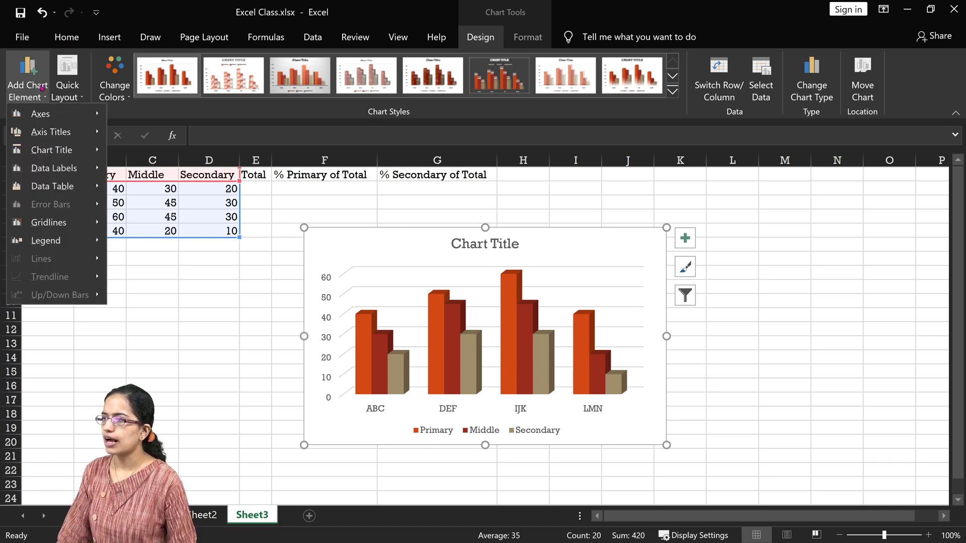
{"action": "mouse_move", "coordinate": [61, 133]}
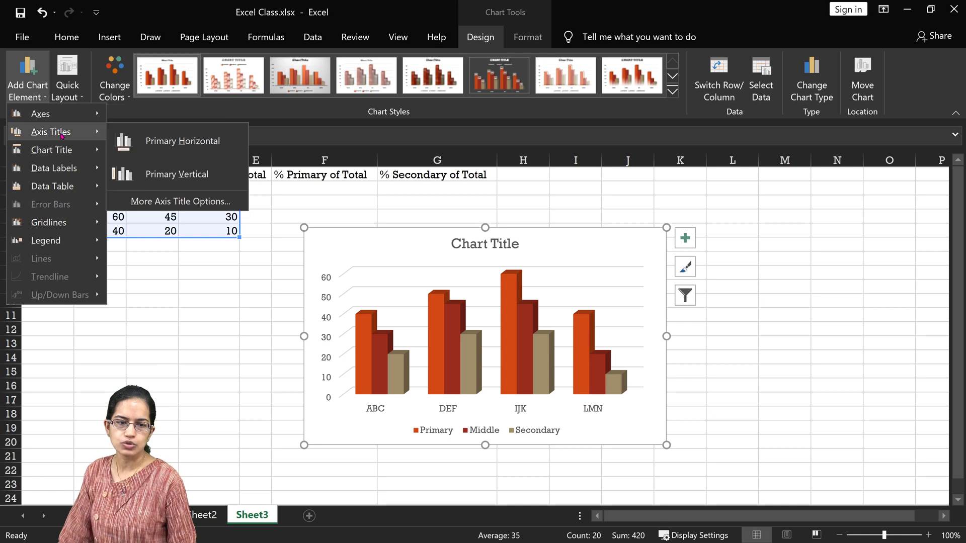
{"action": "left_click", "coordinate": [174, 174]}
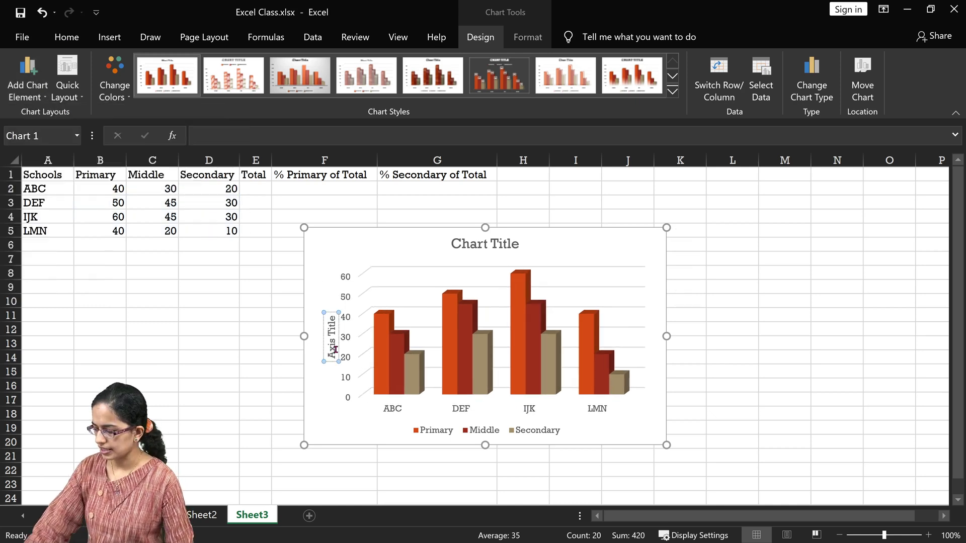
{"action": "triple_click", "coordinate": [335, 349]}
{"action": "type", "text": "Numb"}
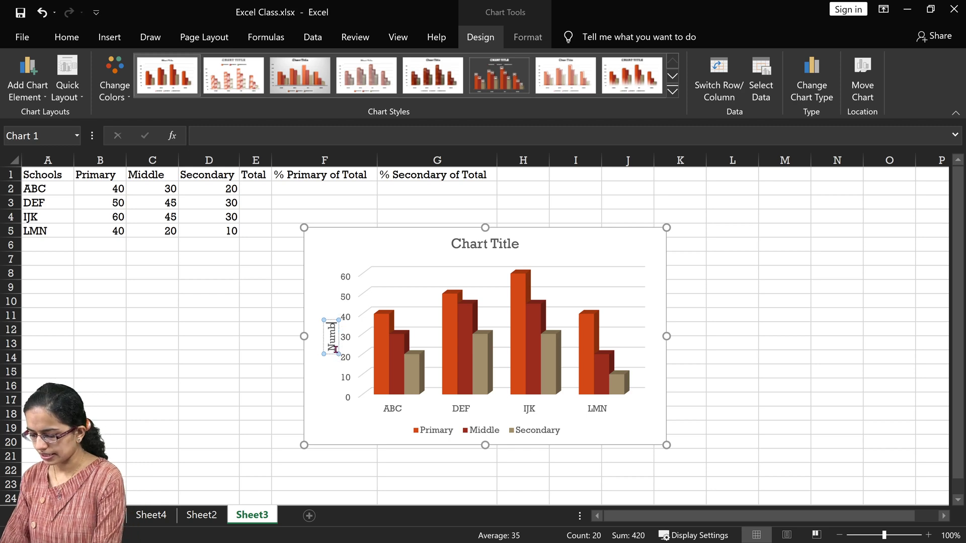
{"action": "type", "text": "er of Students"}
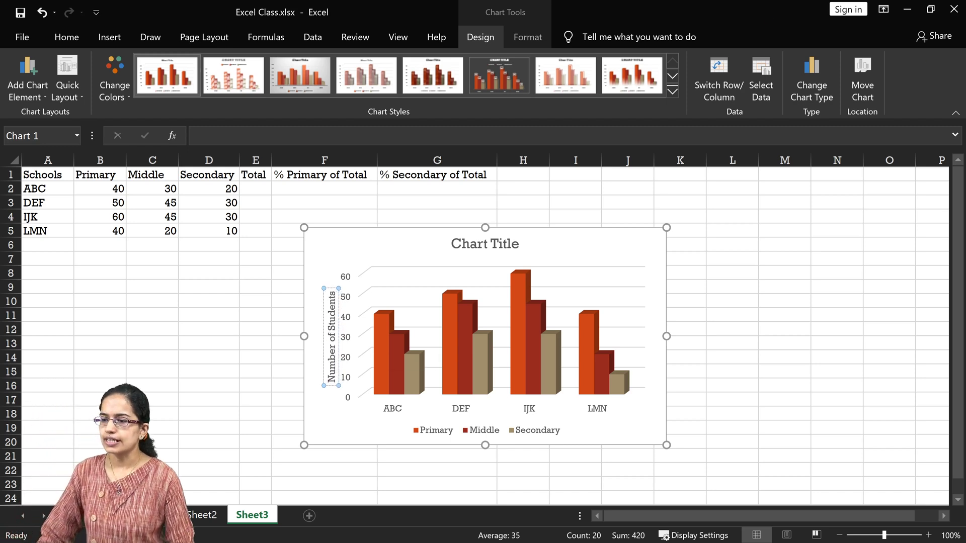
Step: Replace the placeholder chart title with "Proportion of Students in Various Schools"
{"action": "left_click", "coordinate": [476, 236]}
{"action": "left_click", "coordinate": [453, 243]}
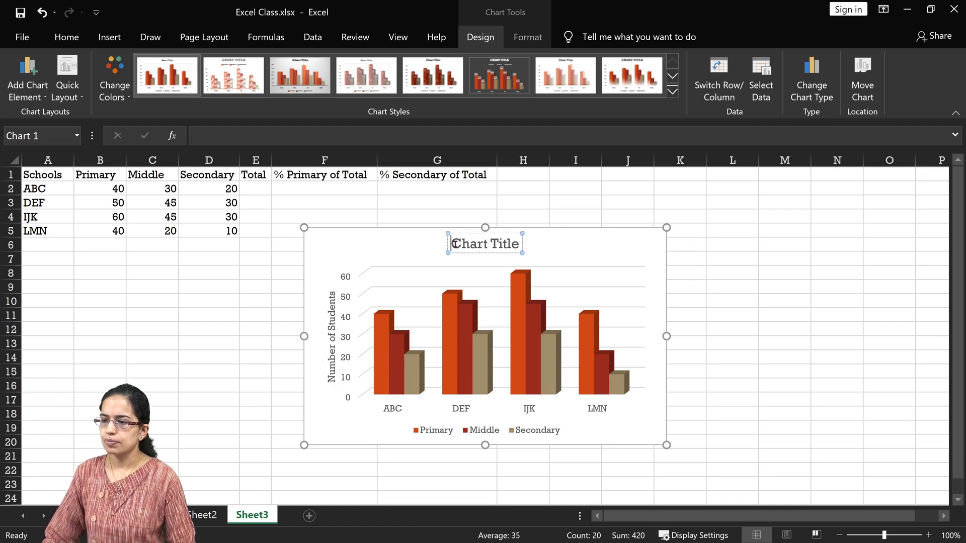
{"action": "key", "text": "ctrl+a"}
{"action": "type", "text": "P"}
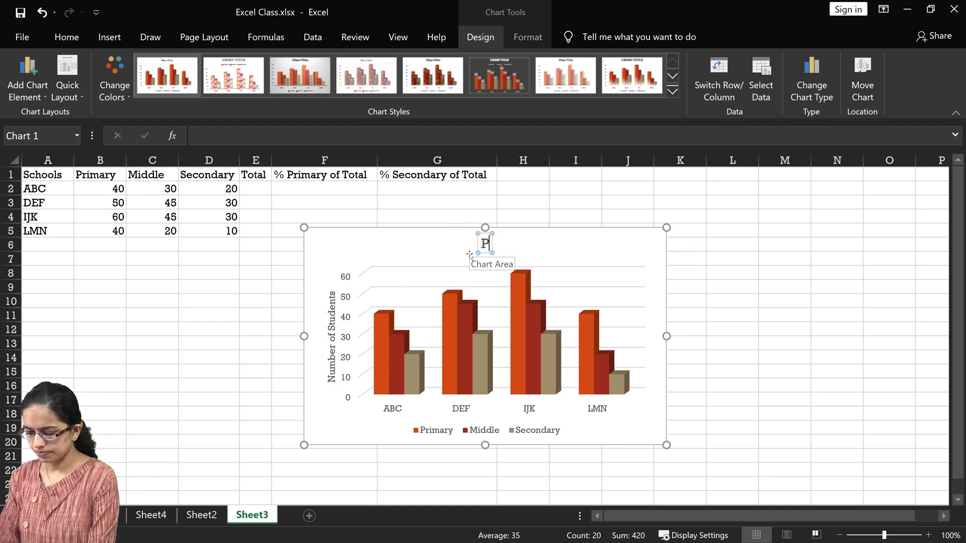
{"action": "type", "text": "roportion of"}
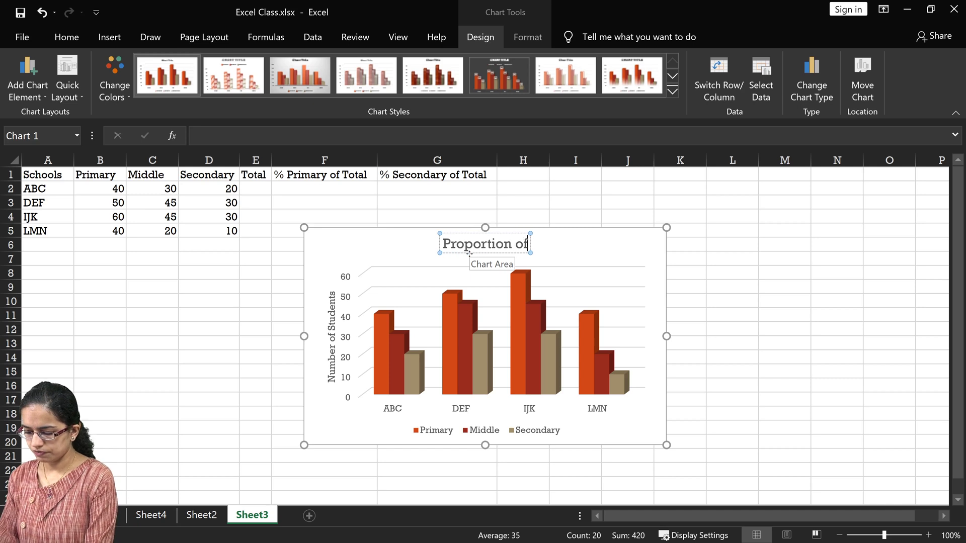
{"action": "type", "text": " Students in "}
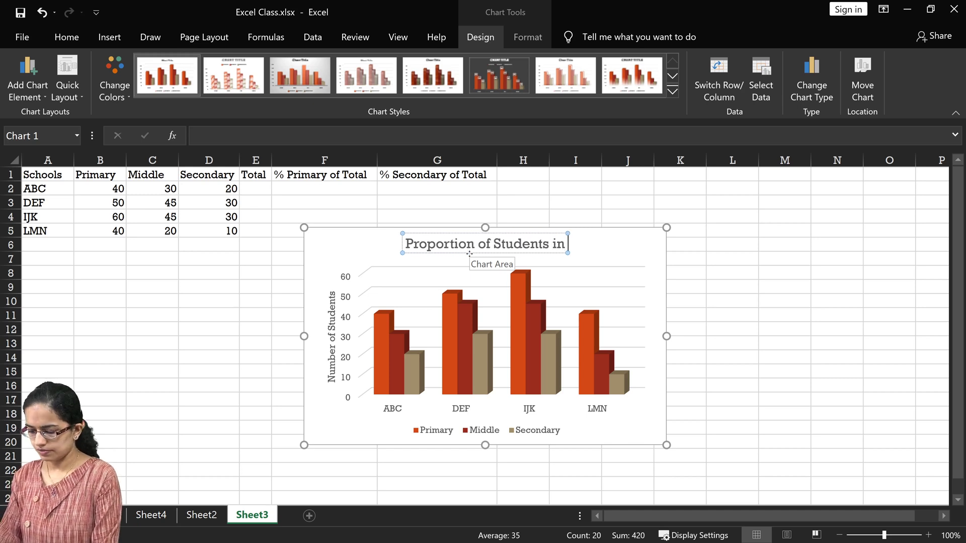
{"action": "type", "text": "Various Schools"}
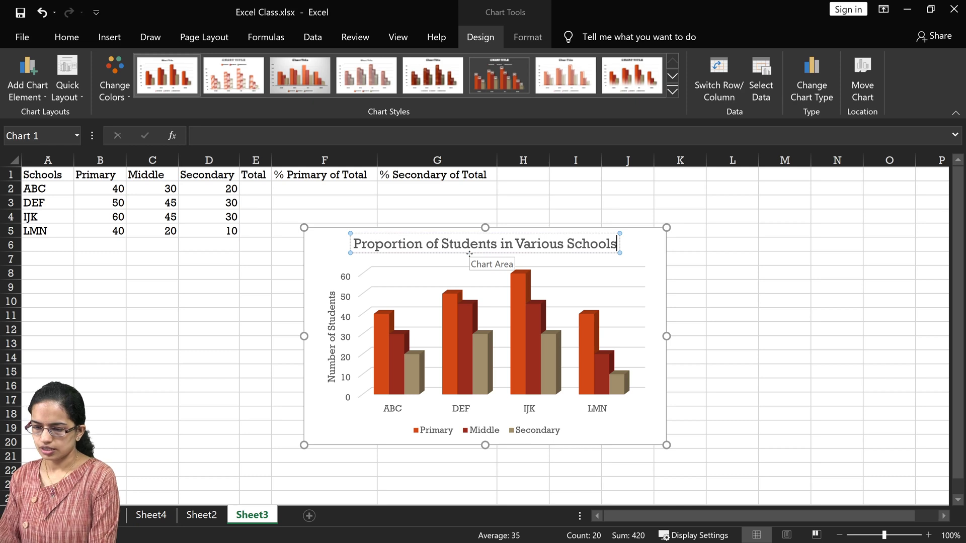
{"action": "key", "text": "Return"}
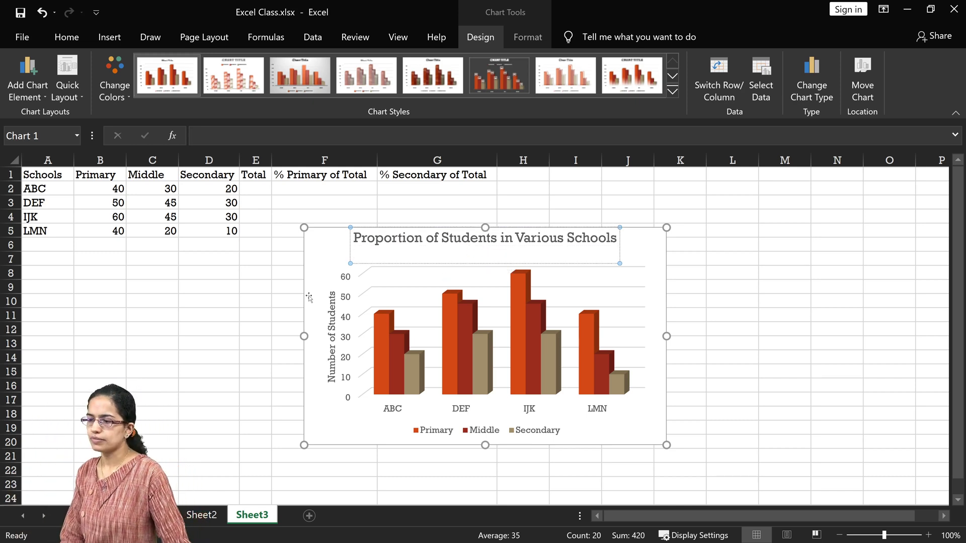
{"action": "left_click", "coordinate": [288, 302]}
{"action": "left_click", "coordinate": [354, 287]}
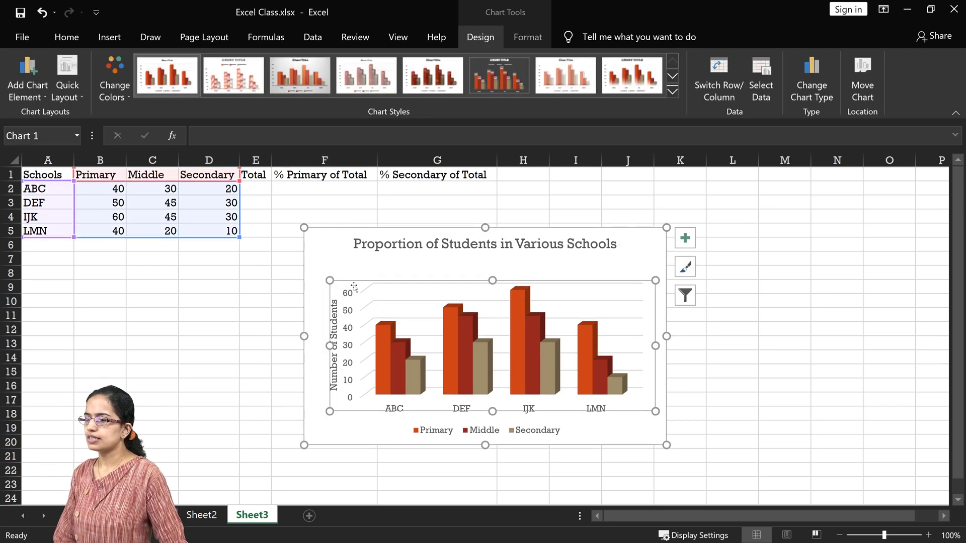
Step: Preview the chart's gridline options and set the legend position to Left
{"action": "left_click", "coordinate": [336, 266]}
{"action": "left_click", "coordinate": [28, 80]}
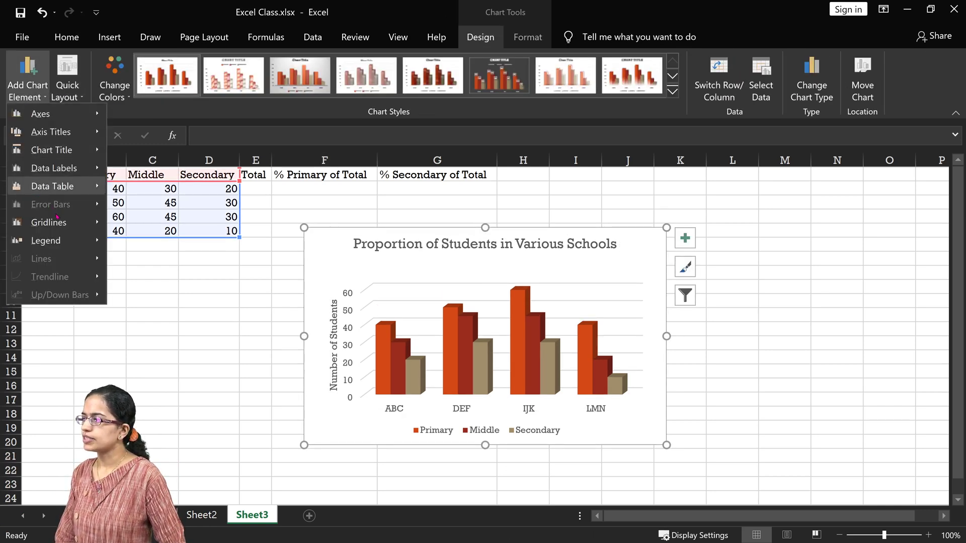
{"action": "mouse_move", "coordinate": [57, 221]}
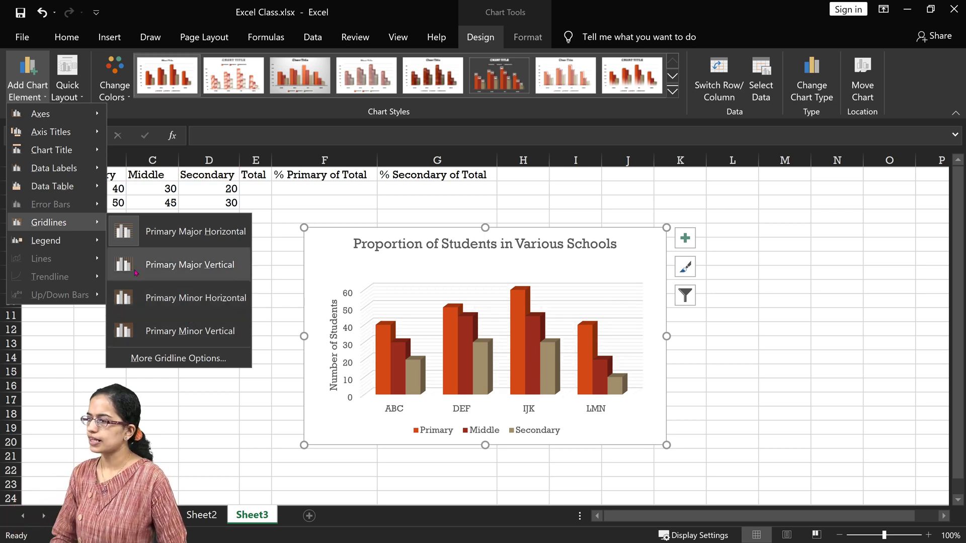
{"action": "mouse_move", "coordinate": [83, 240]}
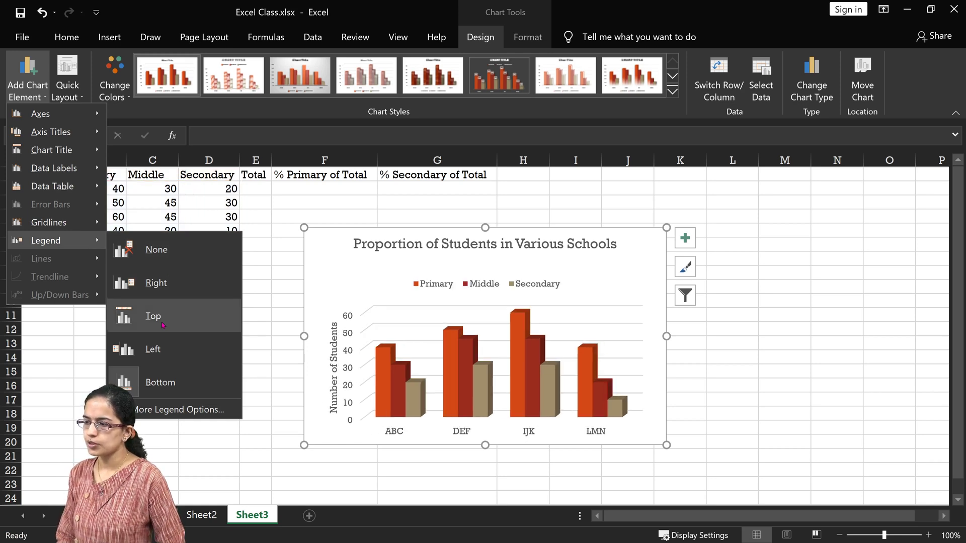
{"action": "left_click", "coordinate": [165, 349]}
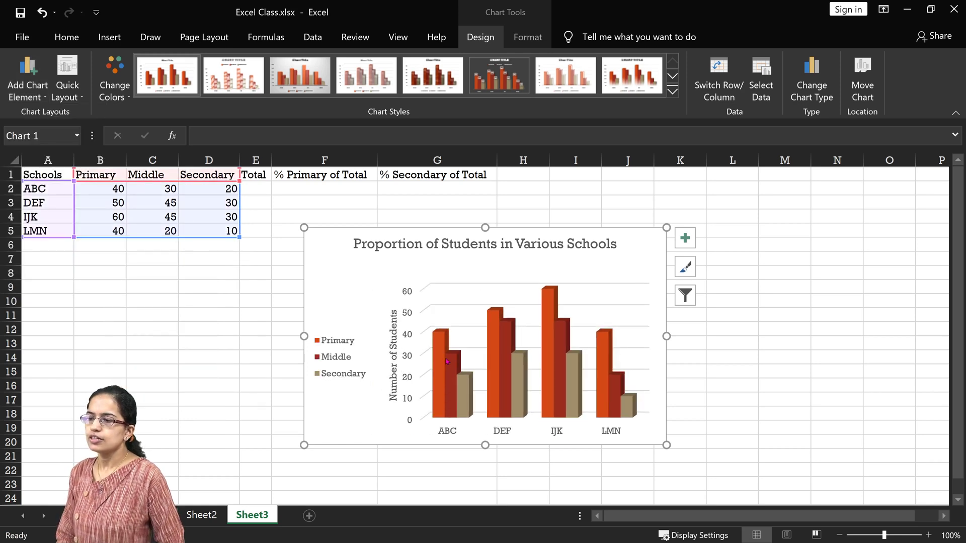
Step: Try other chart styles, ending with the hatched-column style with data labels, and delete the chart
{"action": "left_click", "coordinate": [516, 82]}
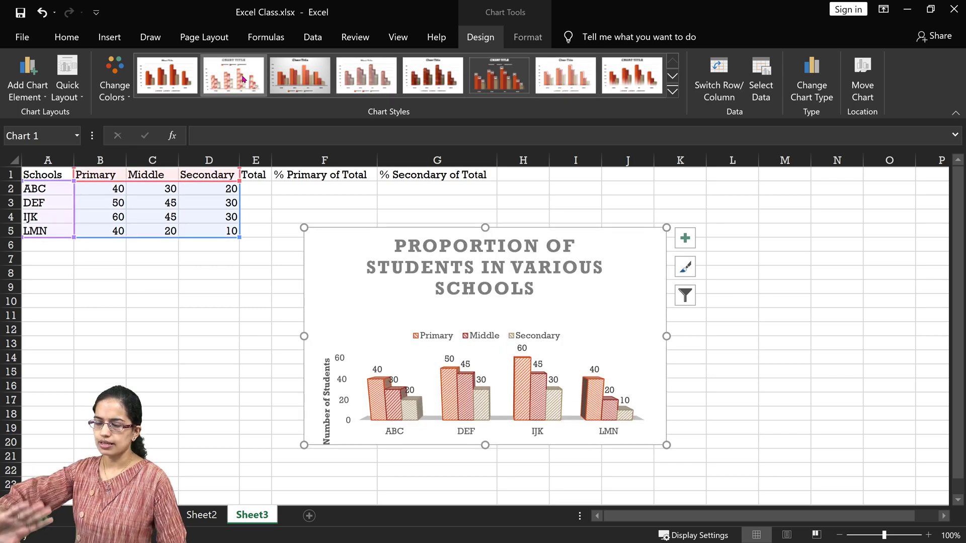
{"action": "left_click", "coordinate": [251, 89]}
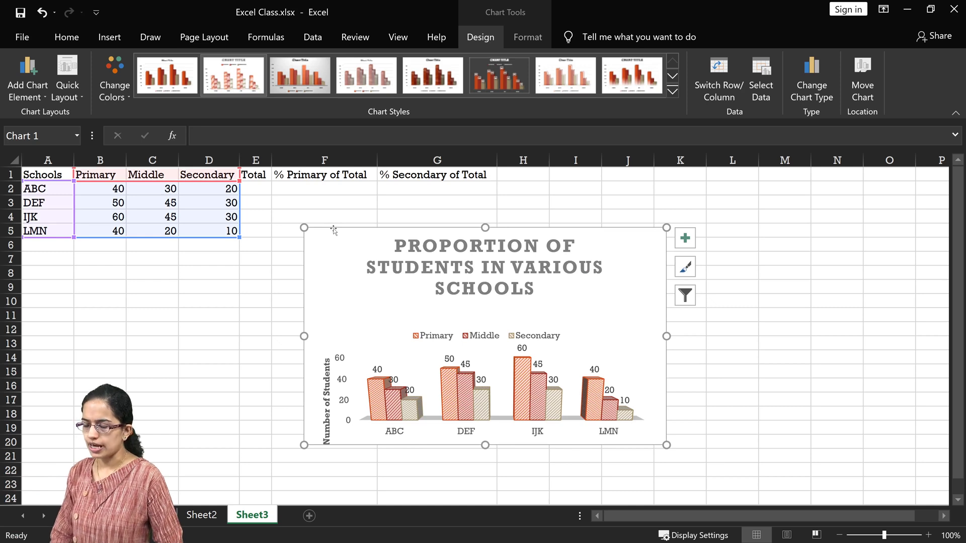
{"action": "key", "text": "Delete"}
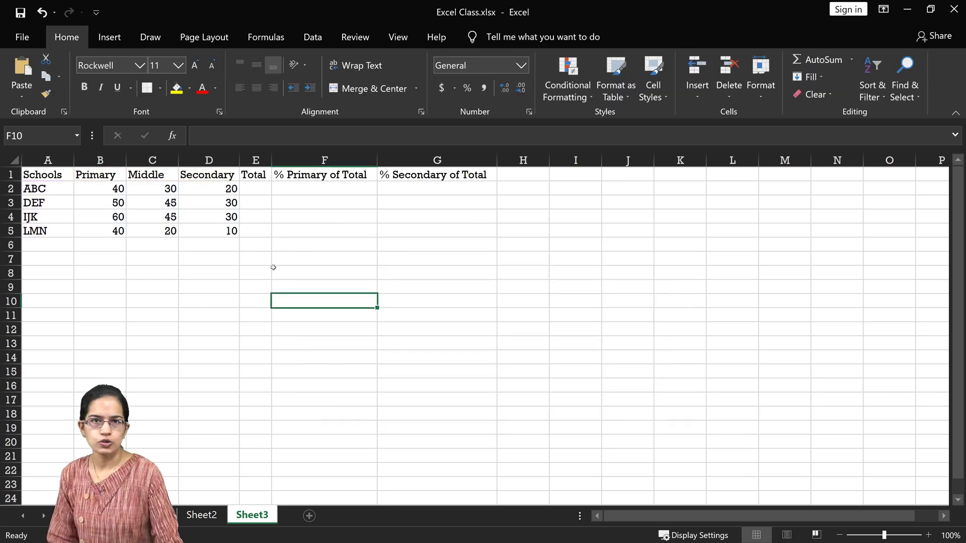
{"action": "left_click", "coordinate": [262, 285]}
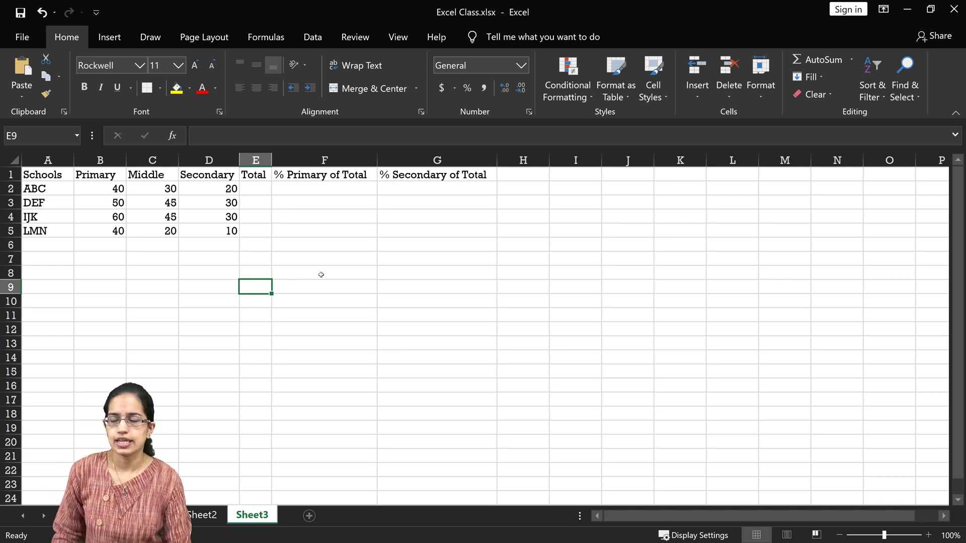
Step: Enter the formula =SUM(B2:D2) in E2 as the Total for school ABC
{"action": "left_click", "coordinate": [247, 190]}
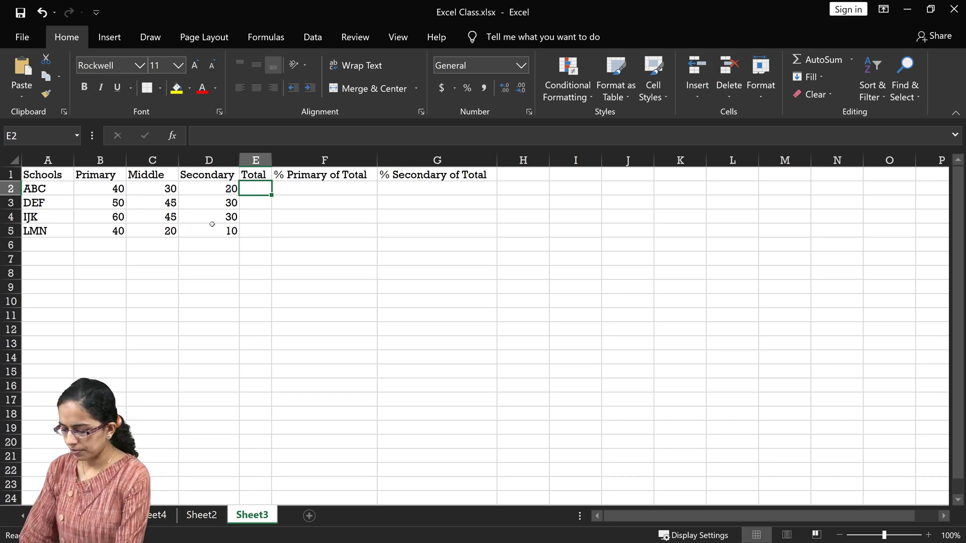
{"action": "type", "text": "=Sum("}
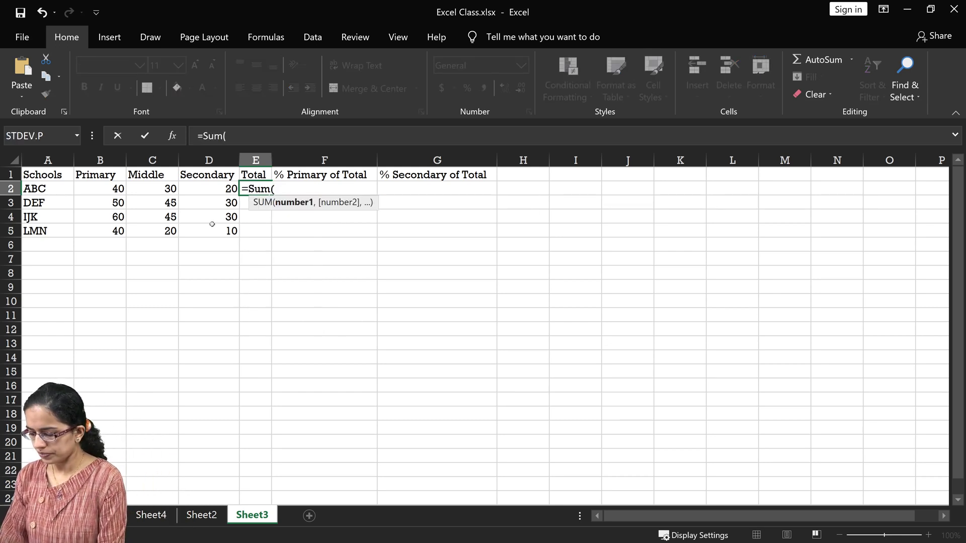
{"action": "type", "text": "b2:d2"}
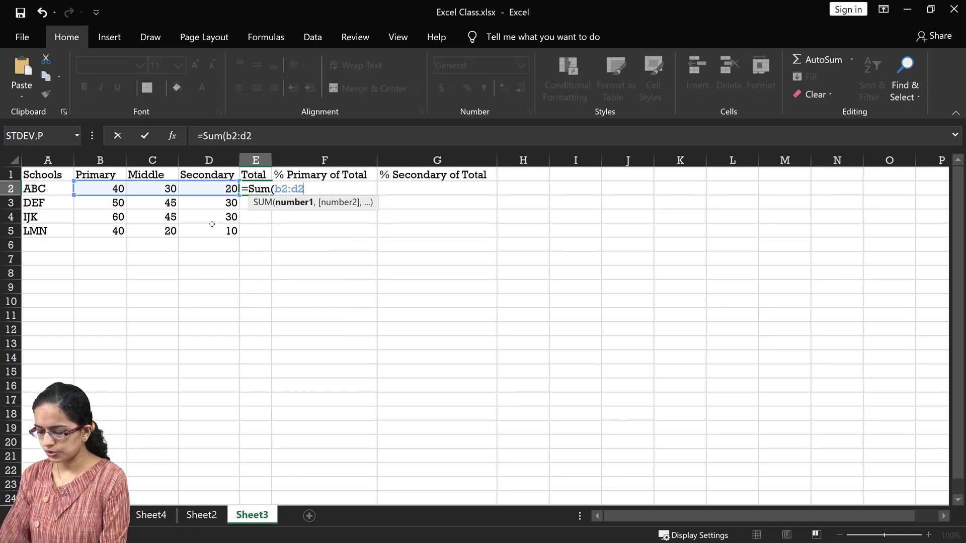
{"action": "type", "text": ")"}
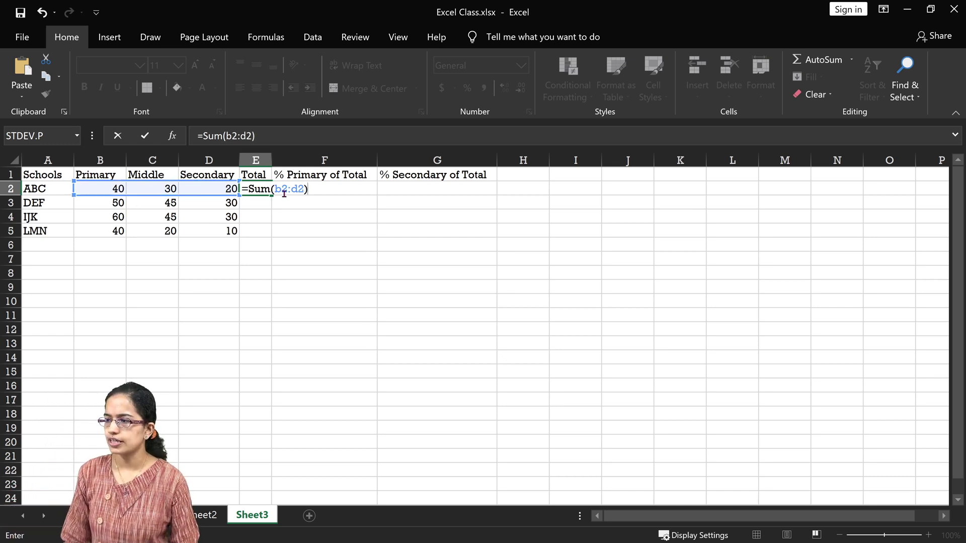
{"action": "key", "text": "Return"}
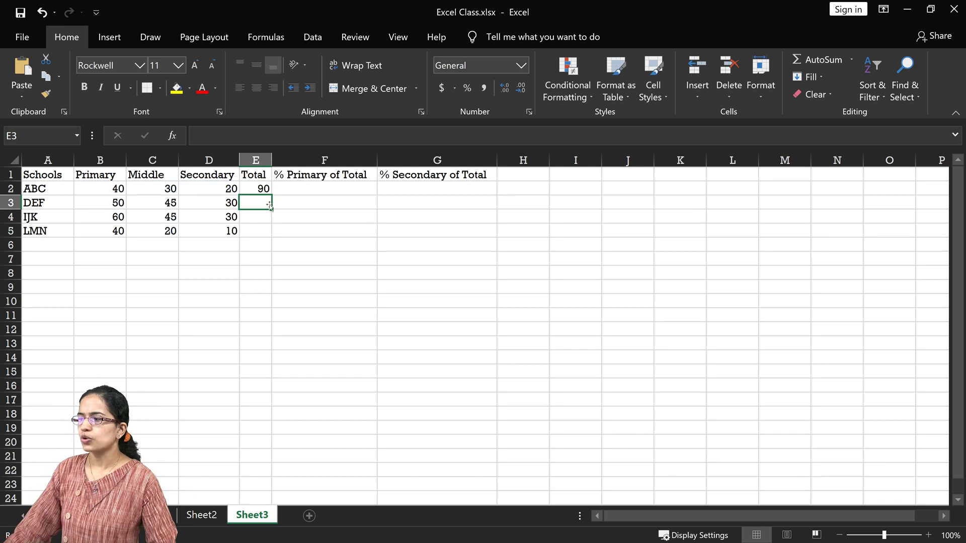
Step: Fill the Total formula from E2 down to E5 for the remaining schools
{"action": "left_click", "coordinate": [267, 191]}
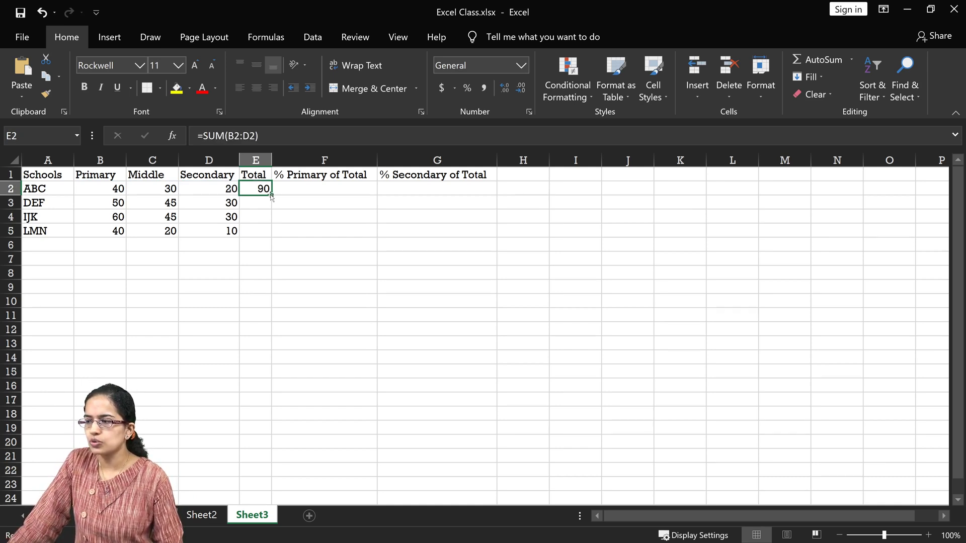
{"action": "left_click_drag", "start_coordinate": [272, 196], "coordinate": [273, 239]}
{"action": "left_click", "coordinate": [258, 274]}
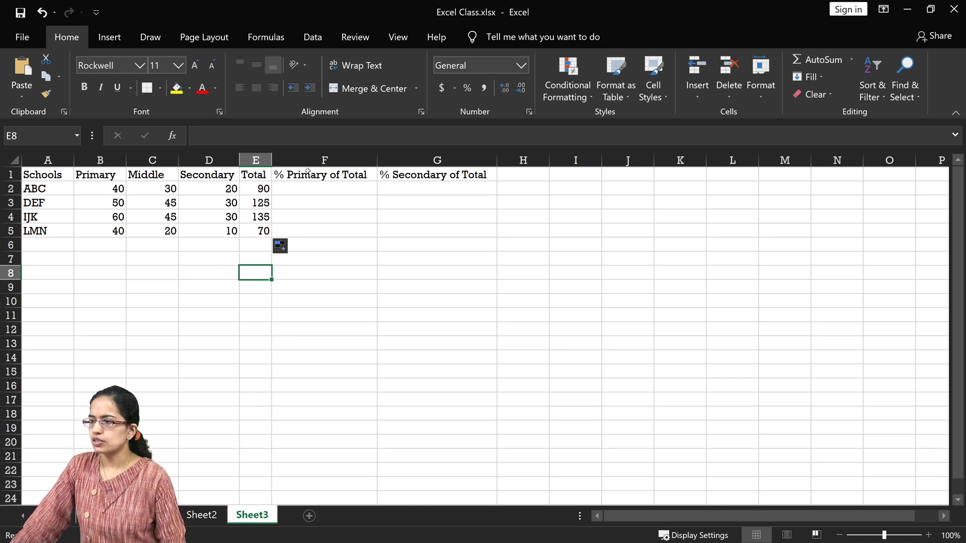
Step: Enter the formula =(B2/E2)*100 in F2 as the primary percentage for school ABC
{"action": "left_click", "coordinate": [307, 189]}
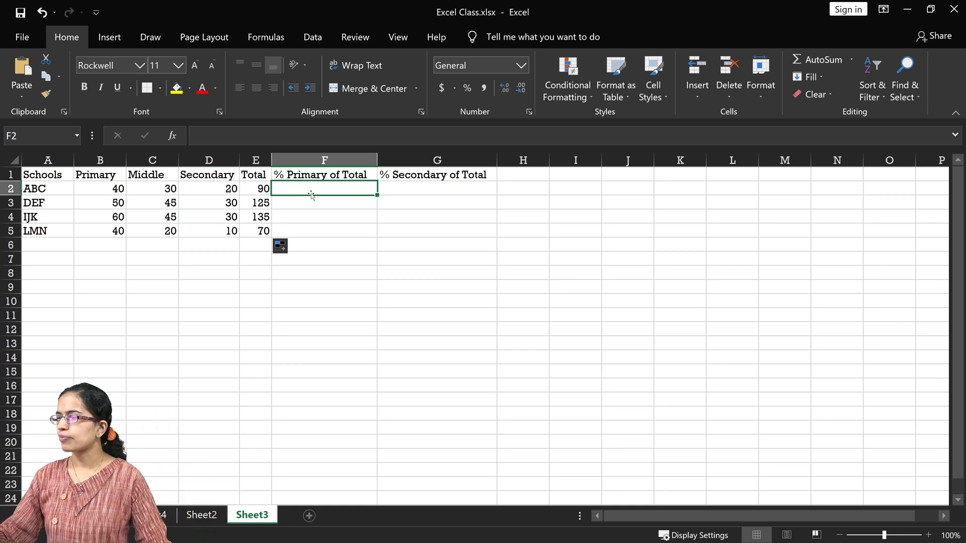
{"action": "left_click", "coordinate": [111, 187]}
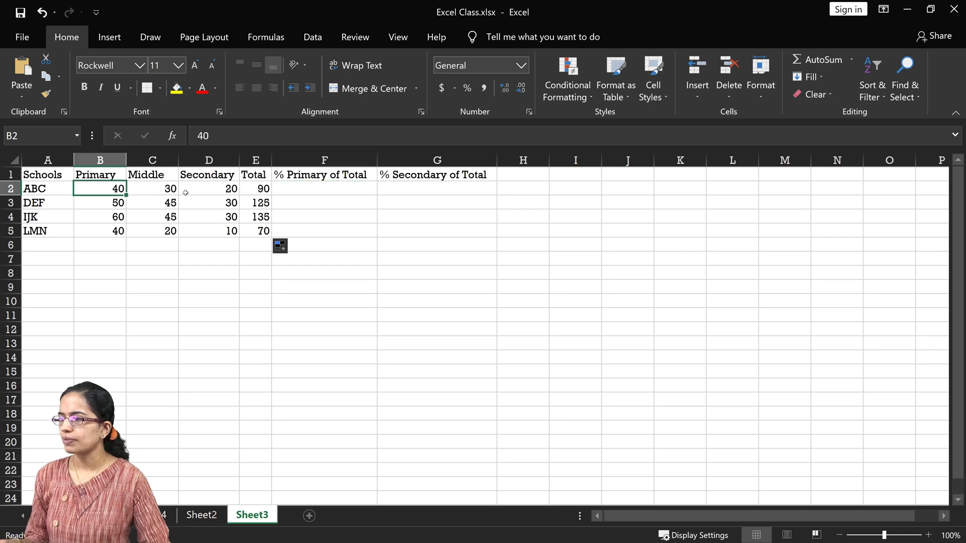
{"action": "left_click", "coordinate": [250, 192]}
{"action": "left_click", "coordinate": [326, 187]}
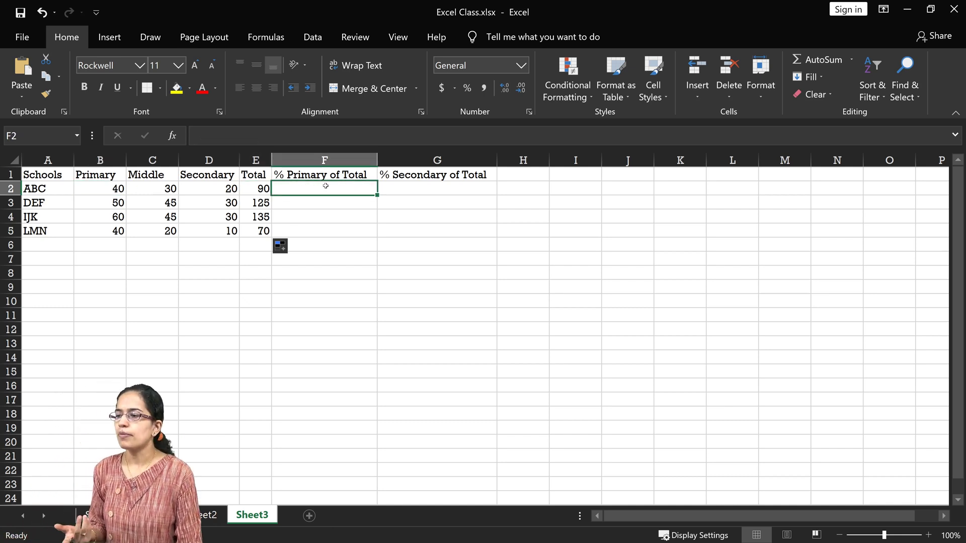
{"action": "type", "text": "="}
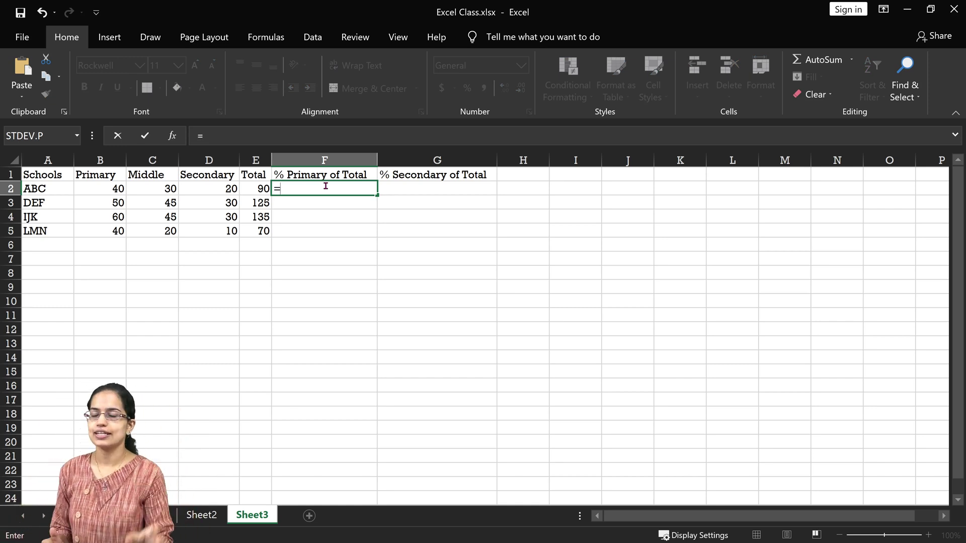
{"action": "type", "text": "("}
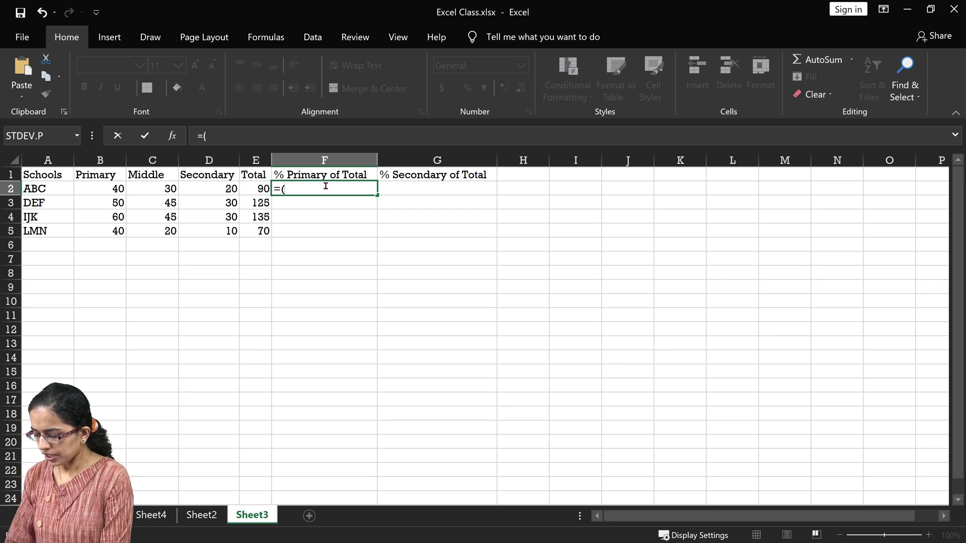
{"action": "type", "text": "b2"}
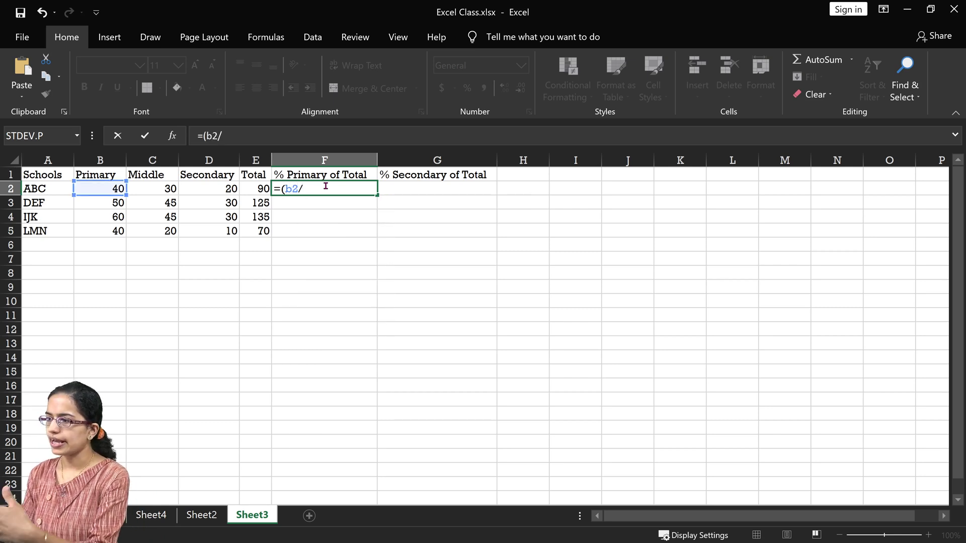
{"action": "type", "text": "/e2)*"}
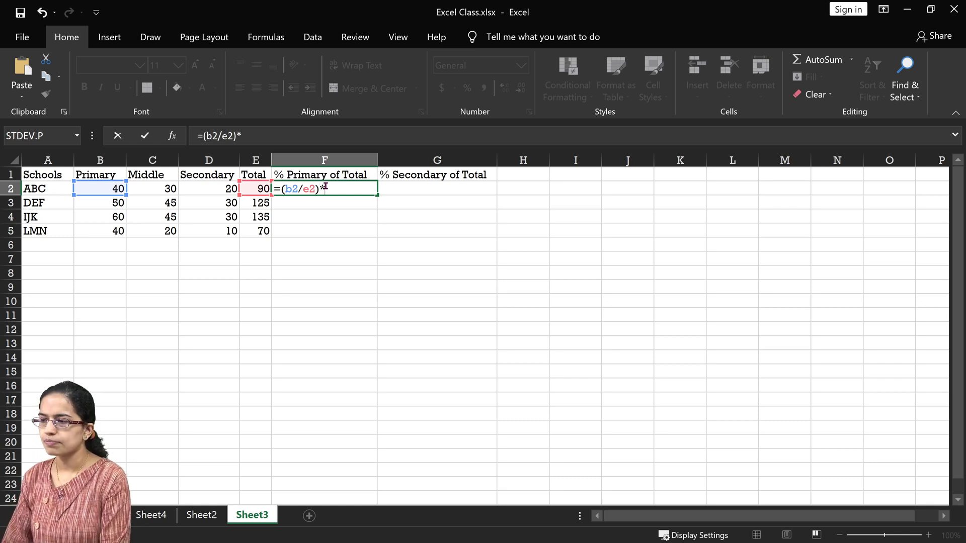
{"action": "type", "text": "100"}
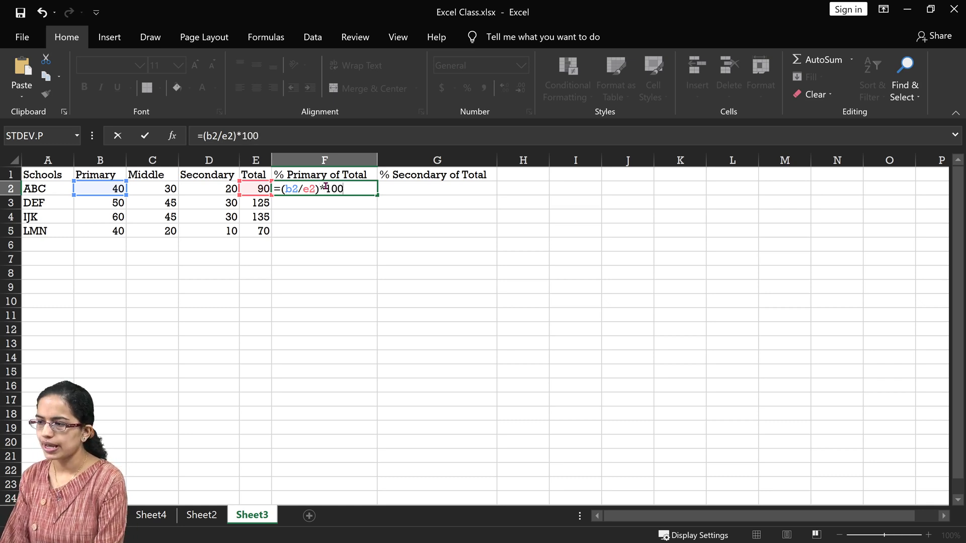
{"action": "key", "text": "Return"}
Step: Reduce the percentage in F2 to two decimal places and fill its formula down to F5
{"action": "left_click", "coordinate": [329, 186]}
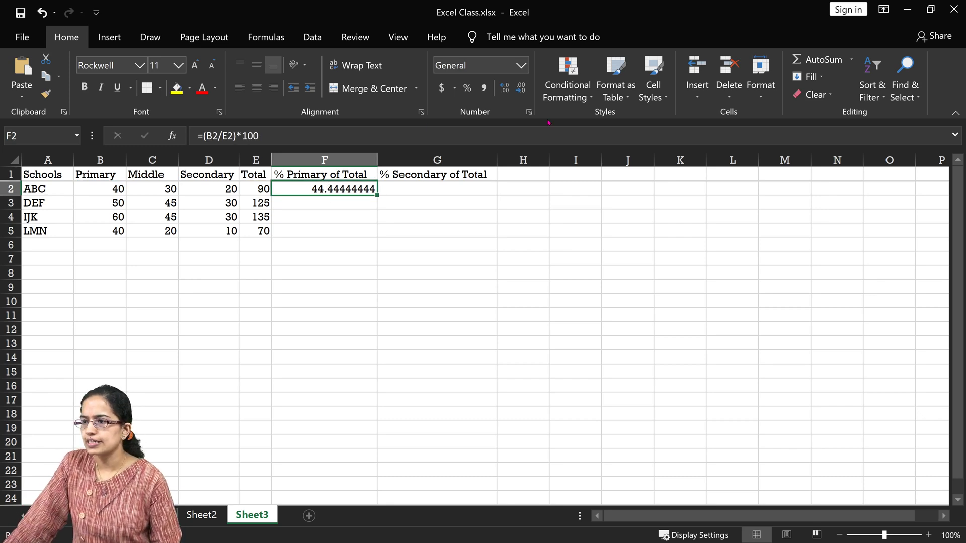
{"action": "left_click", "coordinate": [518, 92]}
{"action": "left_click", "coordinate": [518, 92]}
{"action": "left_click", "coordinate": [519, 93]}
{"action": "left_click", "coordinate": [518, 92]}
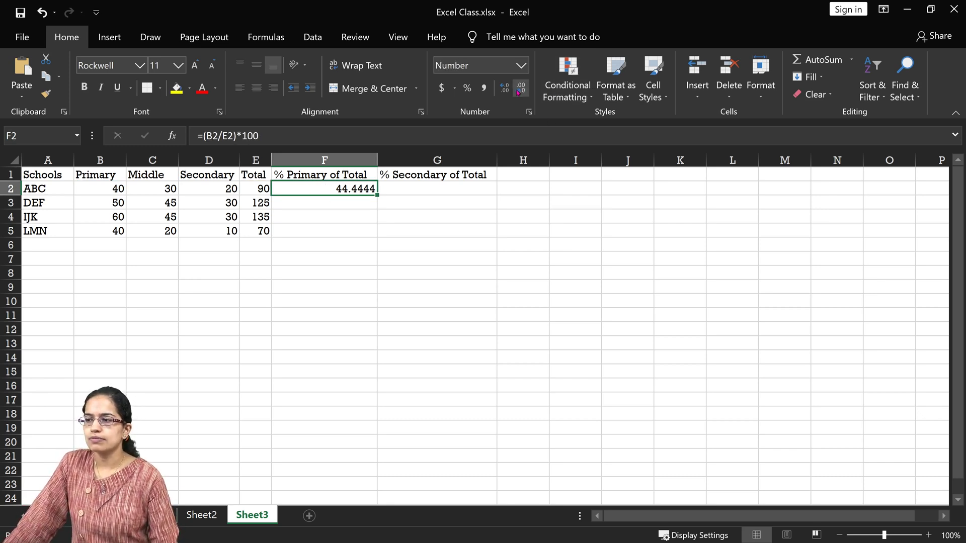
{"action": "left_click", "coordinate": [518, 92]}
{"action": "left_click", "coordinate": [518, 92]}
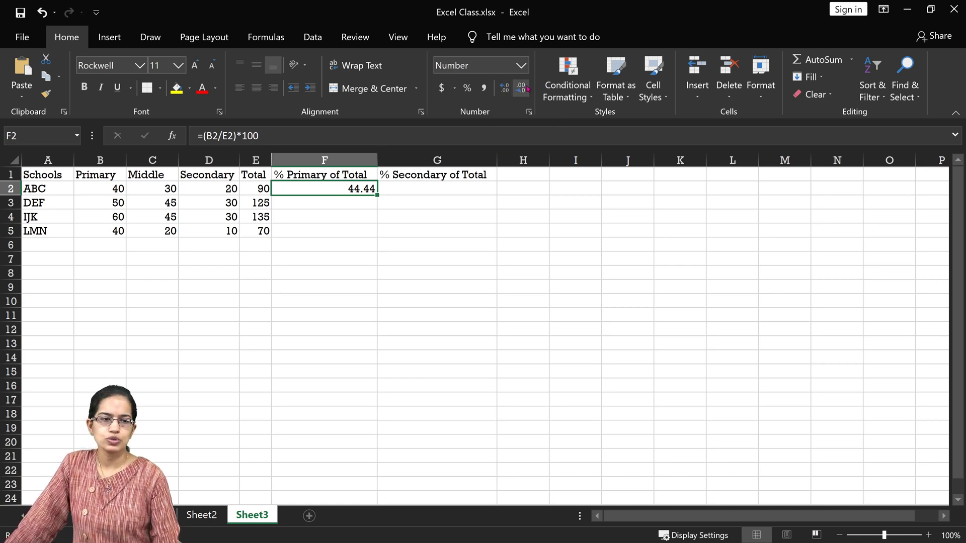
{"action": "left_click_drag", "start_coordinate": [376, 195], "coordinate": [375, 236]}
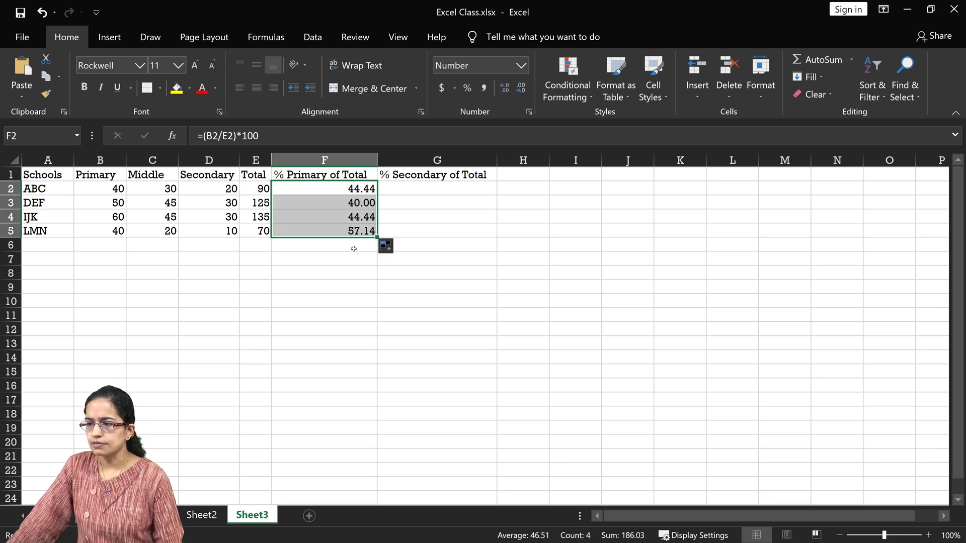
{"action": "left_click", "coordinate": [354, 248]}
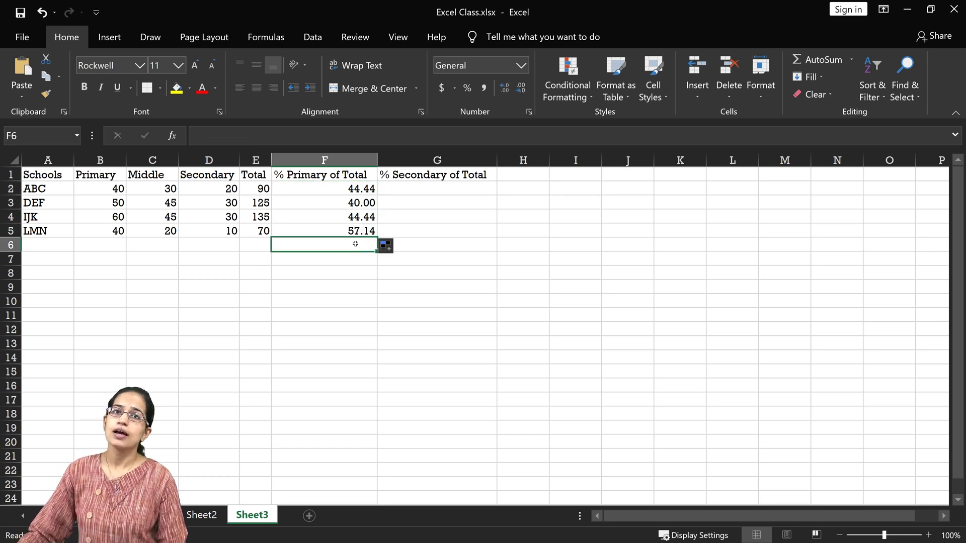
Step: Fill the percentage formulas in F2:F5 across into the % Secondary of Total column, G2:G5
{"action": "left_click_drag", "start_coordinate": [347, 191], "coordinate": [375, 233]}
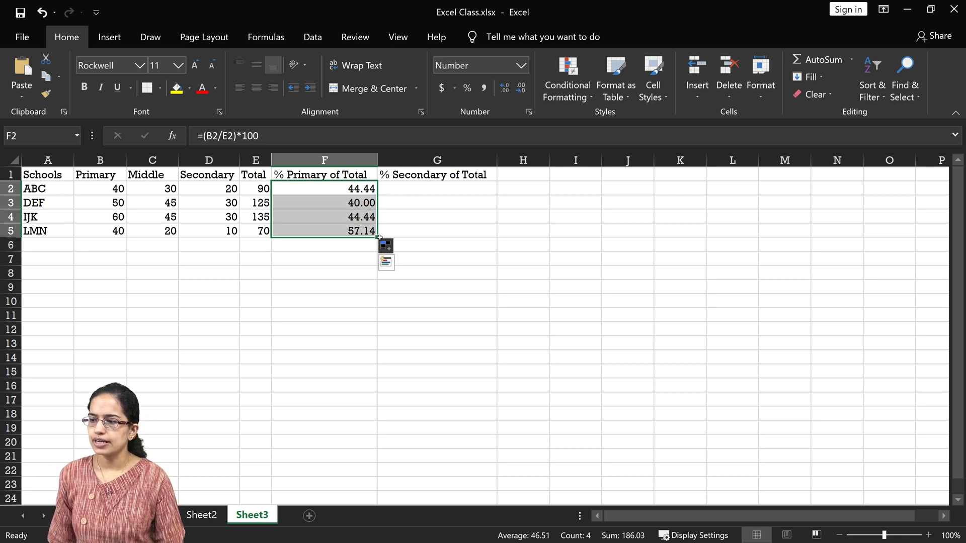
{"action": "left_click_drag", "start_coordinate": [376, 235], "coordinate": [462, 238]}
{"action": "key", "text": "ctrl+z"}
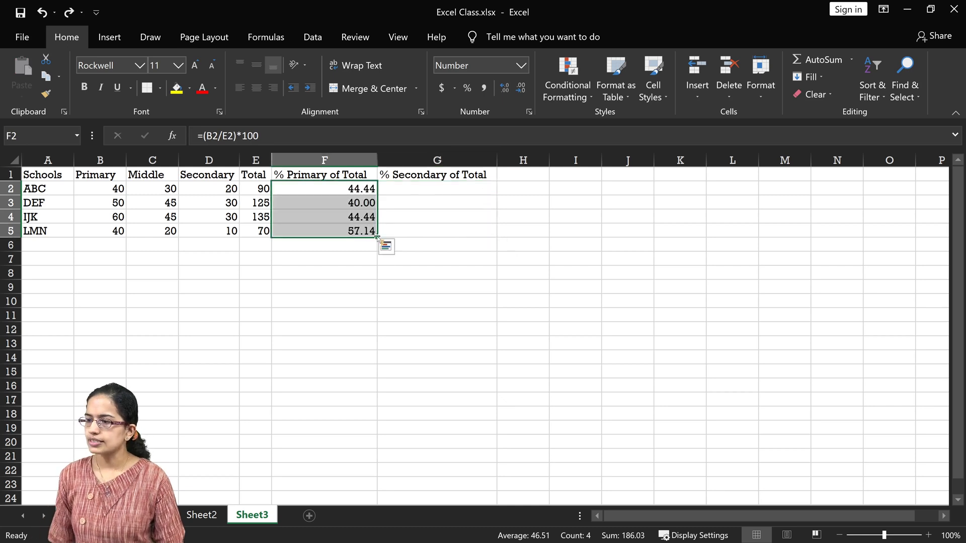
{"action": "left_click_drag", "start_coordinate": [377, 237], "coordinate": [482, 242]}
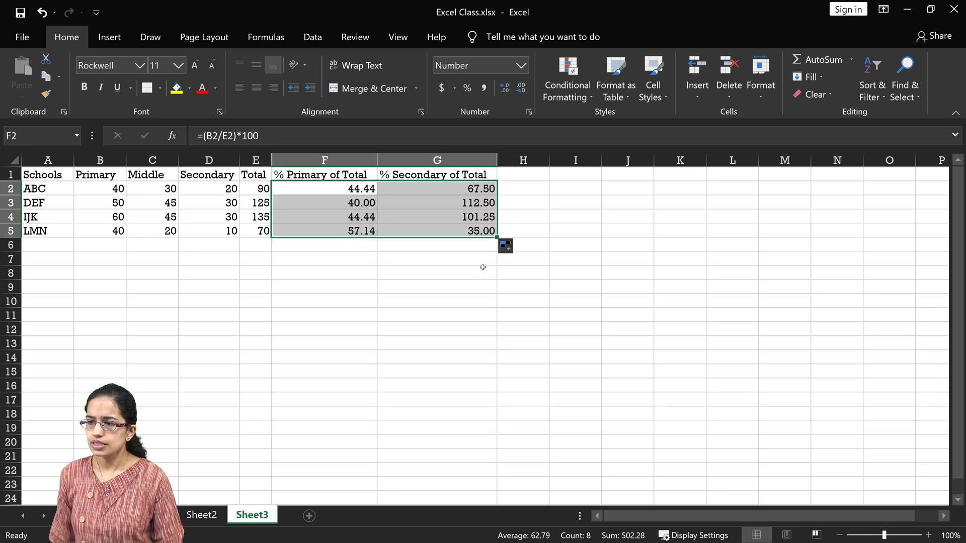
Step: Correct the formula in G2 to =(C2/E2)*100 so that it divides by the Total column
{"action": "left_click", "coordinate": [455, 188]}
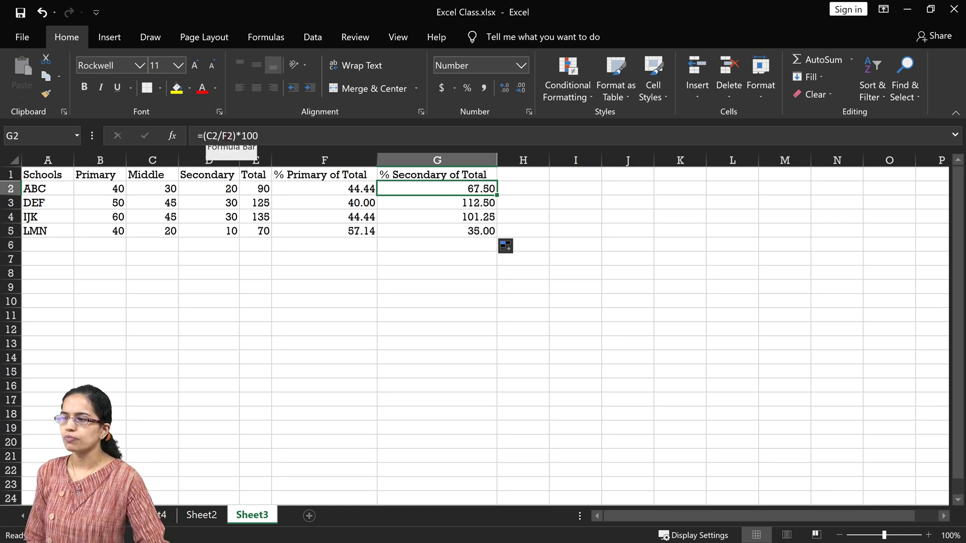
{"action": "left_click", "coordinate": [275, 136]}
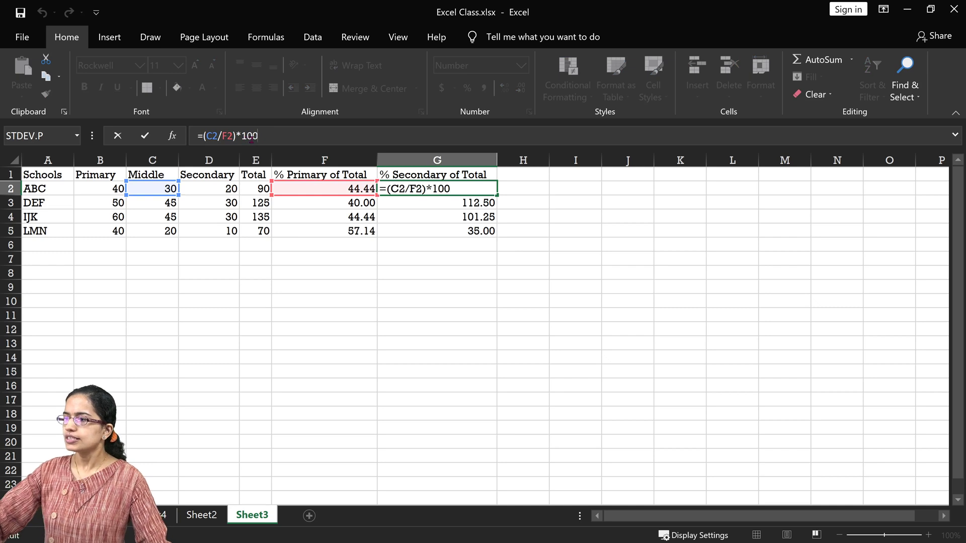
{"action": "left_click", "coordinate": [228, 136]}
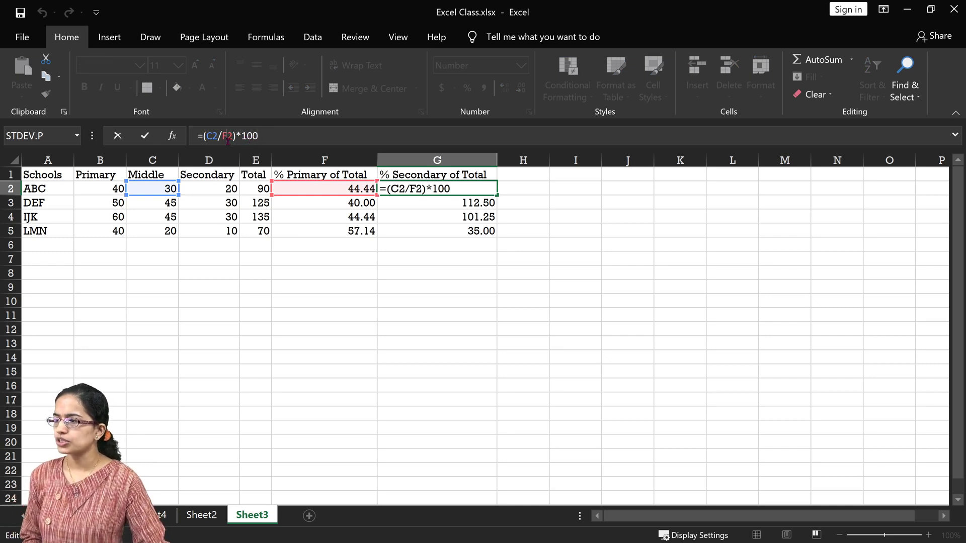
{"action": "key", "text": "BackSpace"}
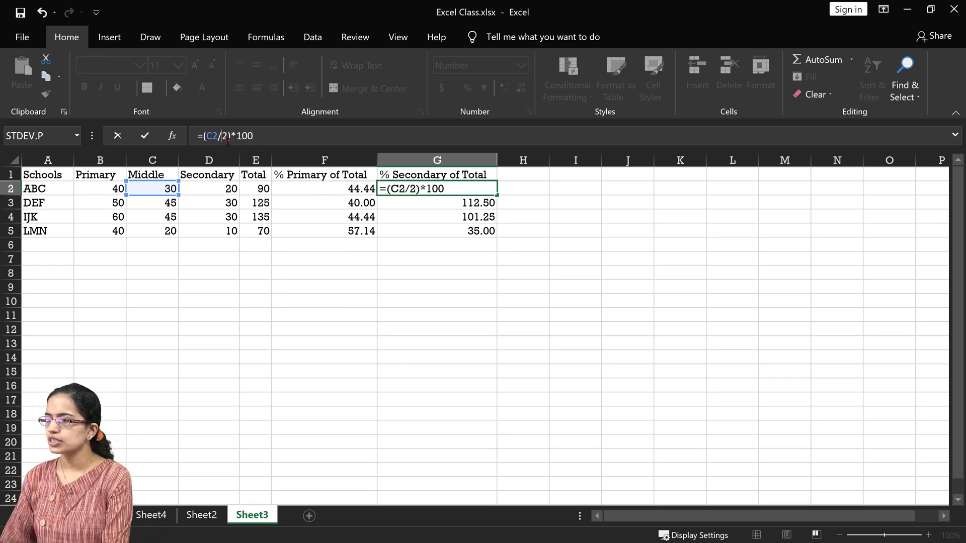
{"action": "type", "text": "E"}
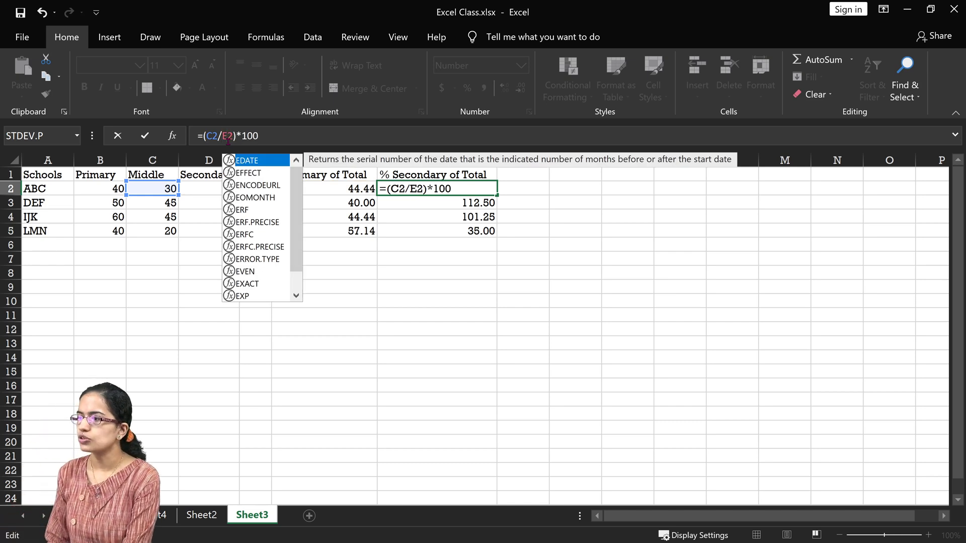
{"action": "key", "text": "Return"}
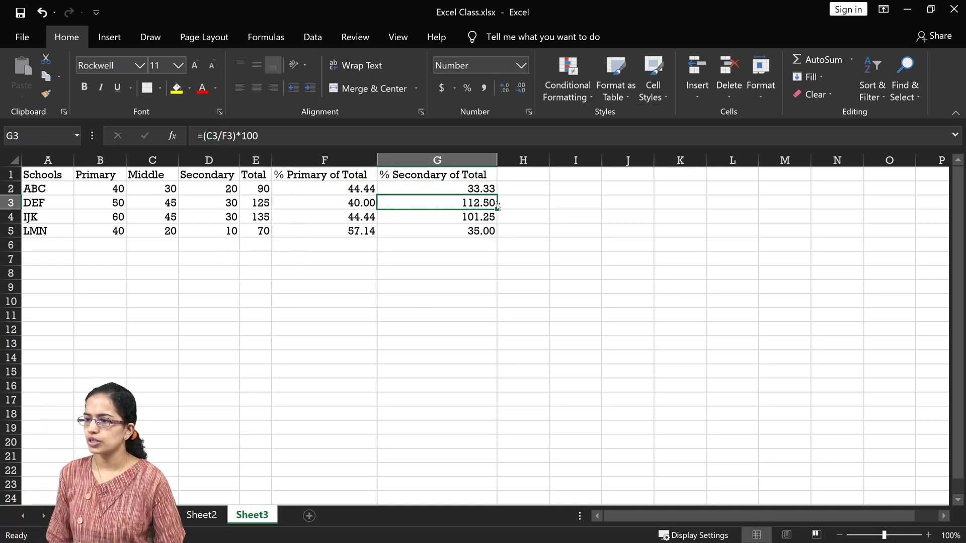
Step: Fill the corrected formula from G2 down to G5, replacing the wrong percentages
{"action": "left_click", "coordinate": [413, 184]}
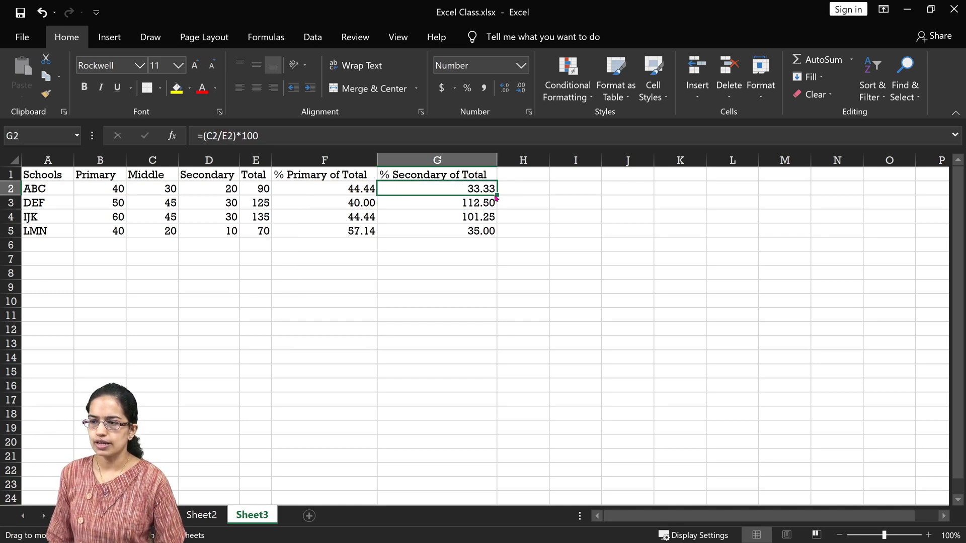
{"action": "left_click_drag", "start_coordinate": [496, 198], "coordinate": [498, 216]}
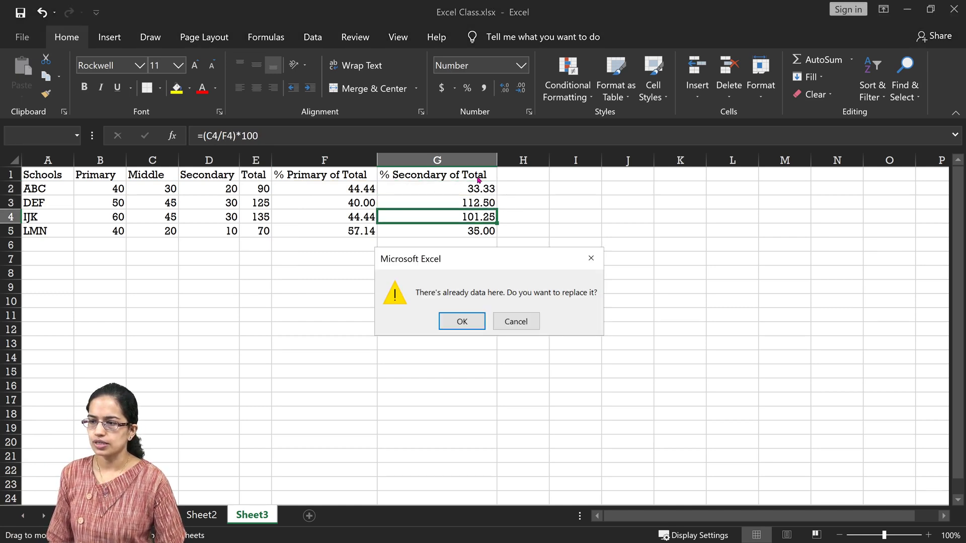
{"action": "left_click", "coordinate": [526, 324]}
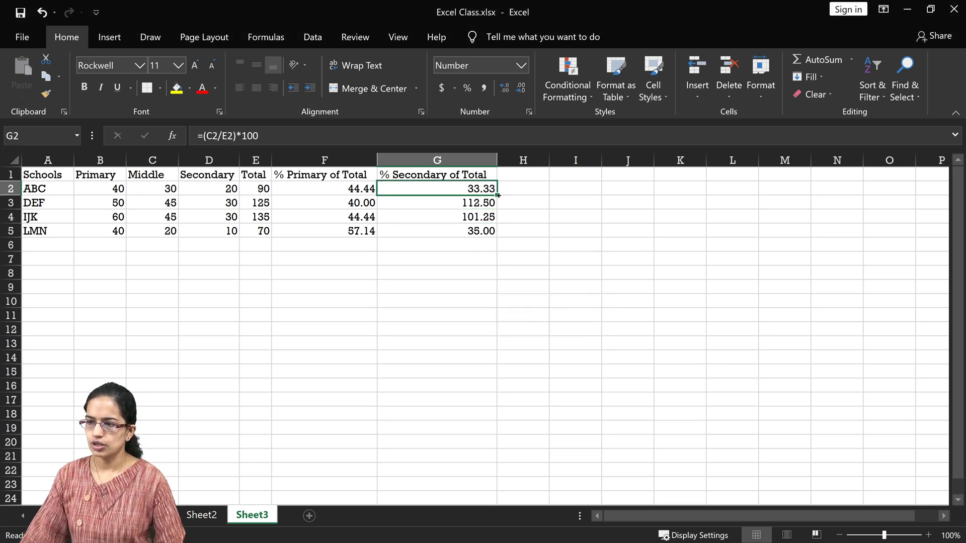
{"action": "left_click_drag", "start_coordinate": [497, 195], "coordinate": [496, 237]}
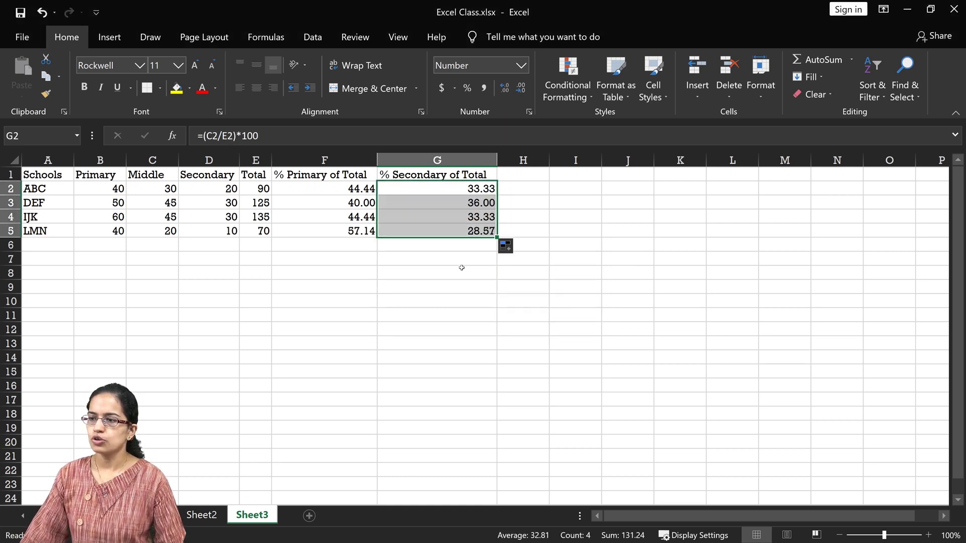
{"action": "left_click", "coordinate": [462, 270]}
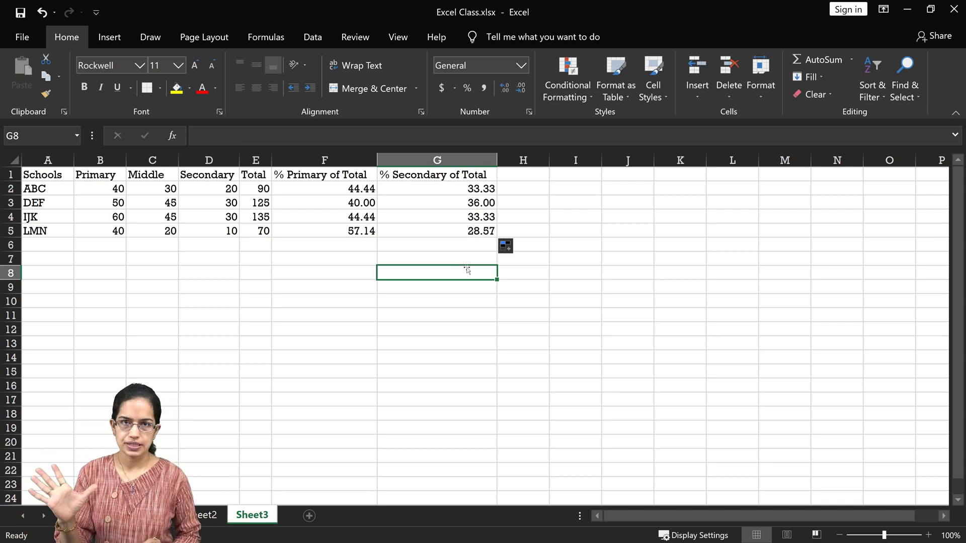
Step: Insert the Statistical function AVERAGE in B6 for the Primary values in B2:B5
{"action": "left_click", "coordinate": [105, 250]}
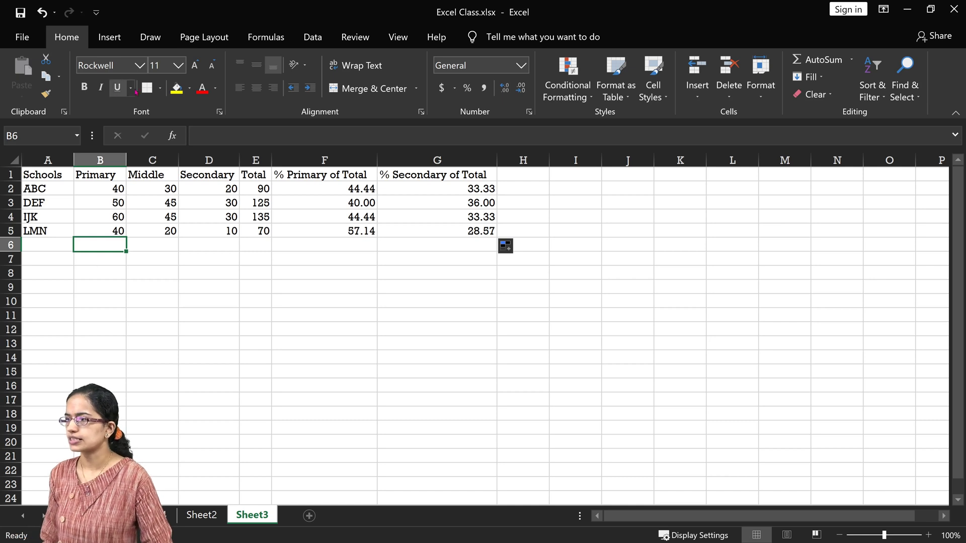
{"action": "left_click", "coordinate": [276, 40]}
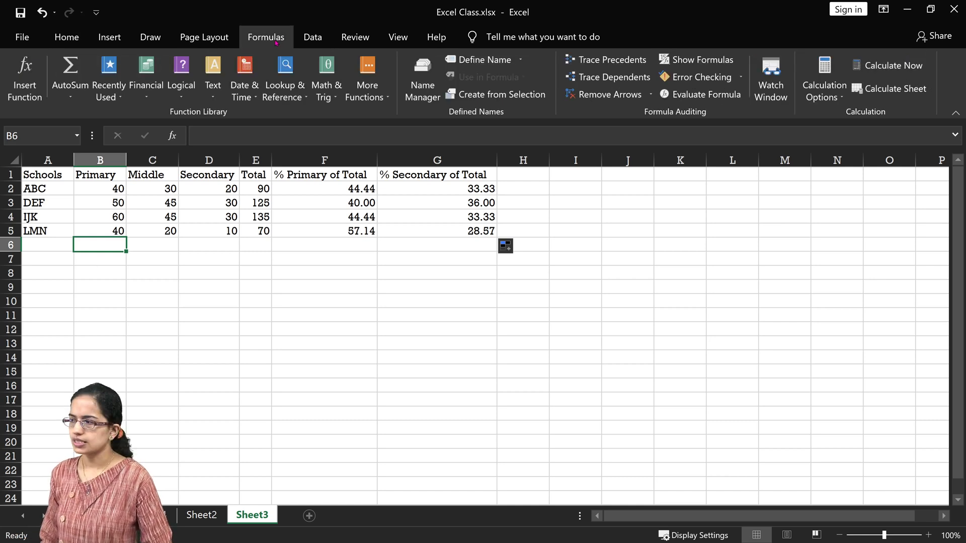
{"action": "left_click", "coordinate": [27, 78]}
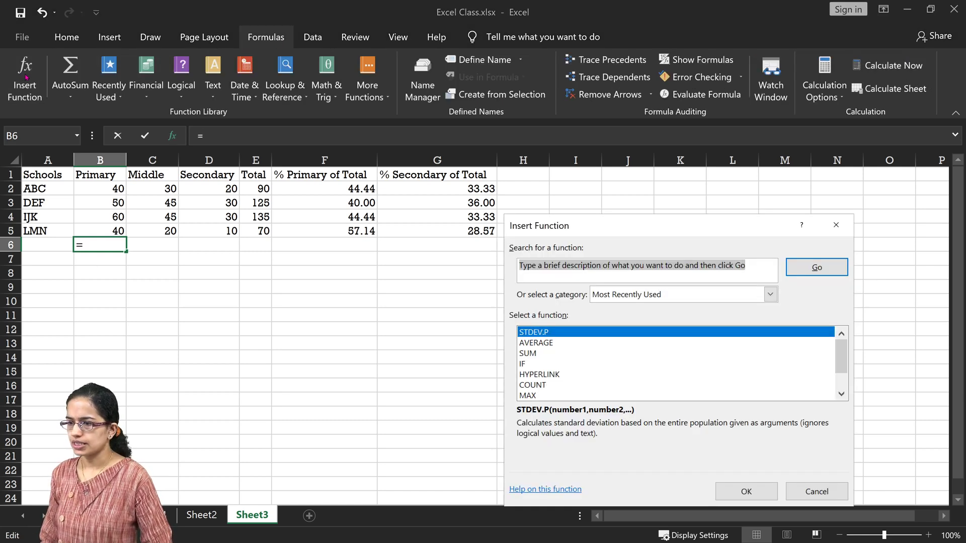
{"action": "left_click", "coordinate": [672, 297]}
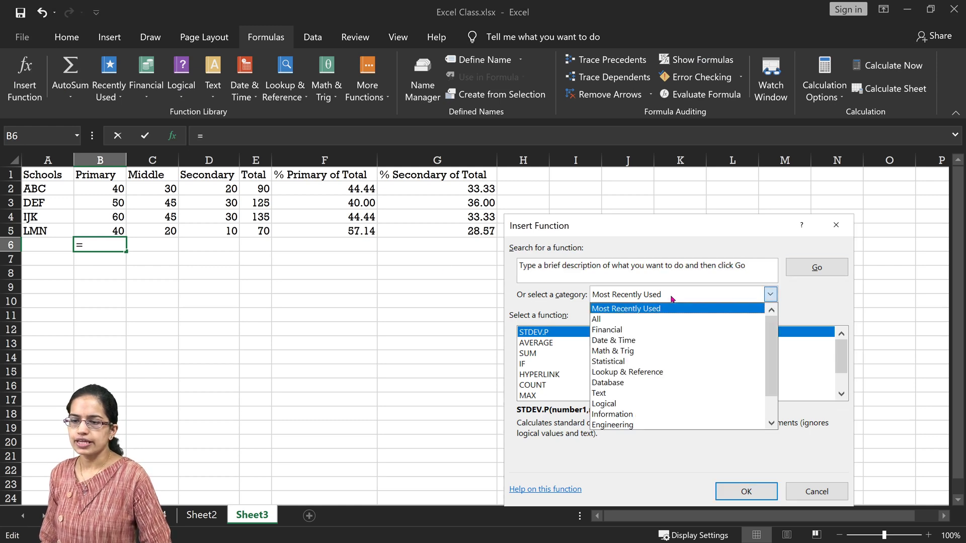
{"action": "left_click", "coordinate": [624, 361]}
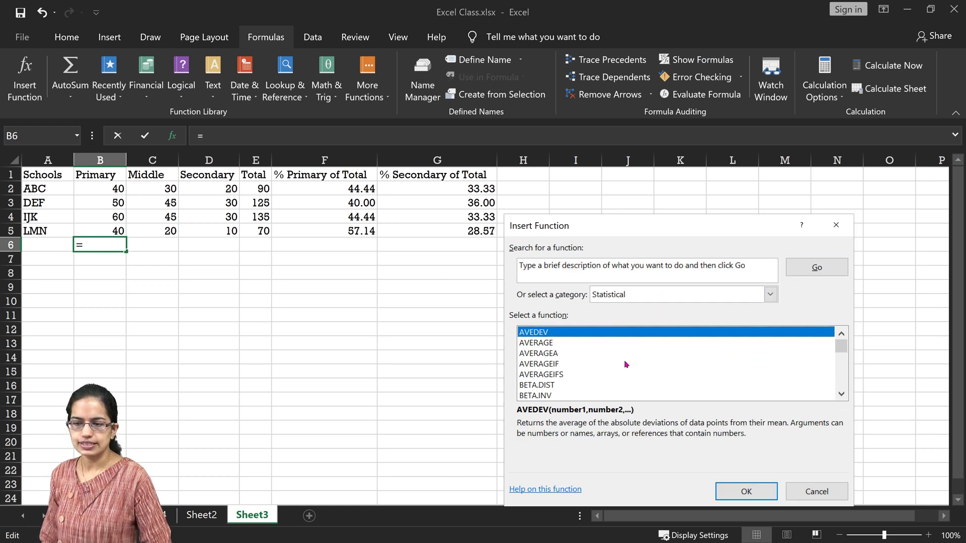
{"action": "left_click", "coordinate": [541, 344]}
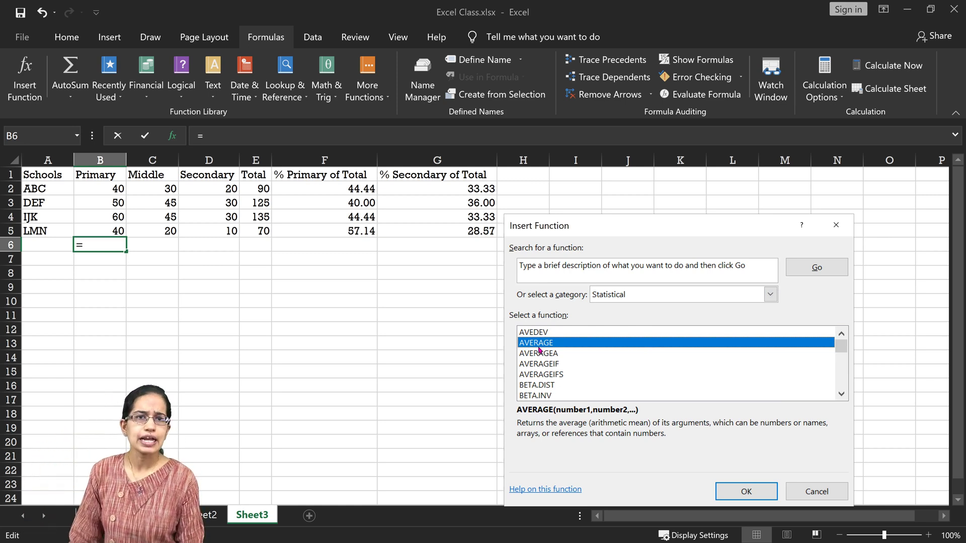
{"action": "left_click", "coordinate": [741, 486]}
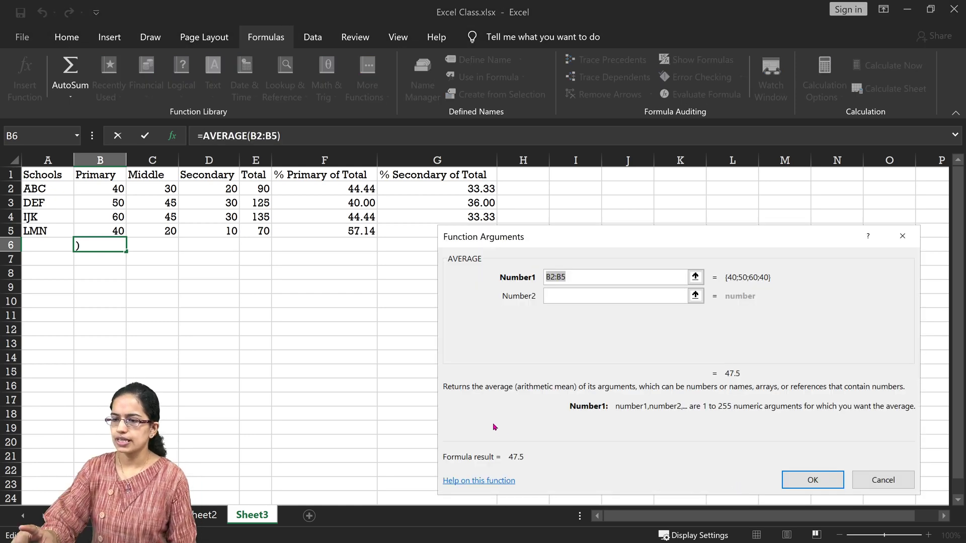
{"action": "left_click", "coordinate": [800, 478]}
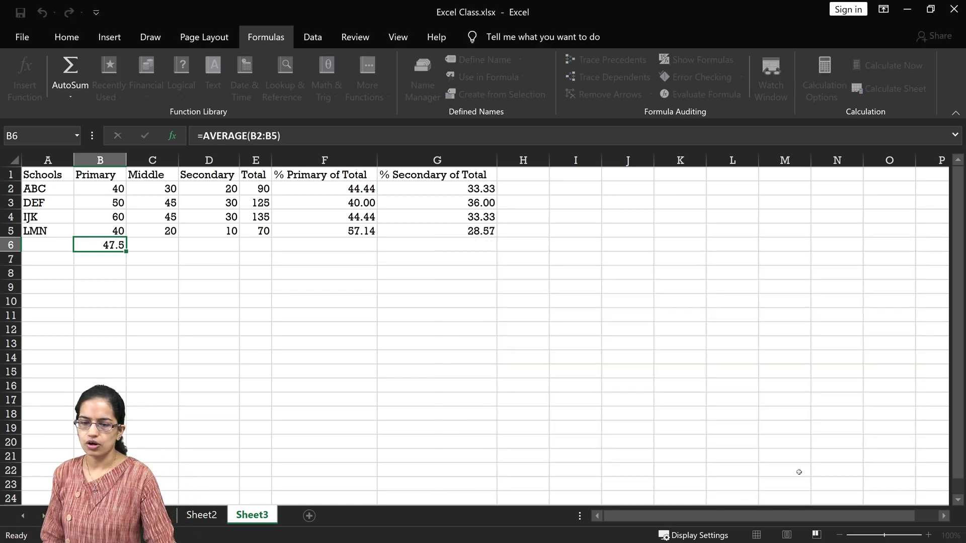
{"action": "left_click", "coordinate": [96, 261]}
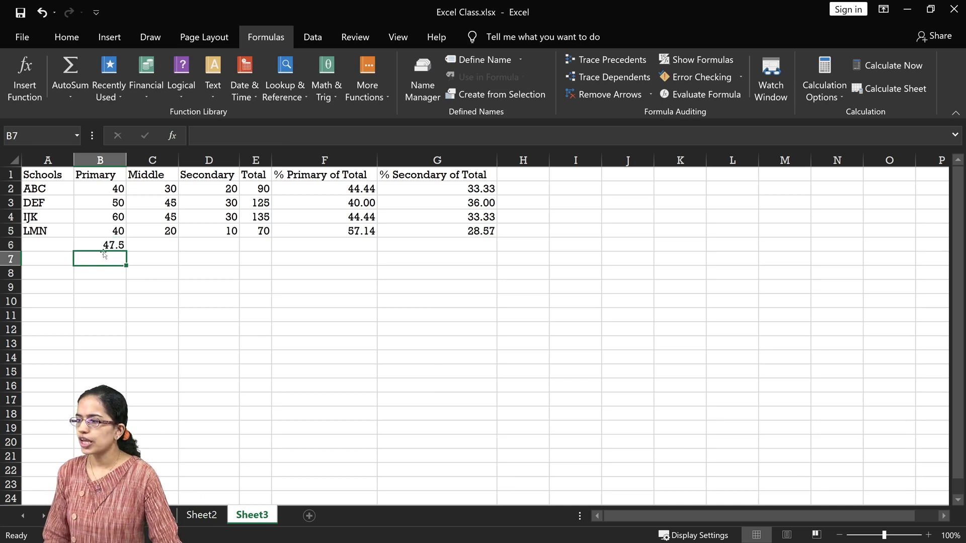
{"action": "left_click", "coordinate": [105, 247]}
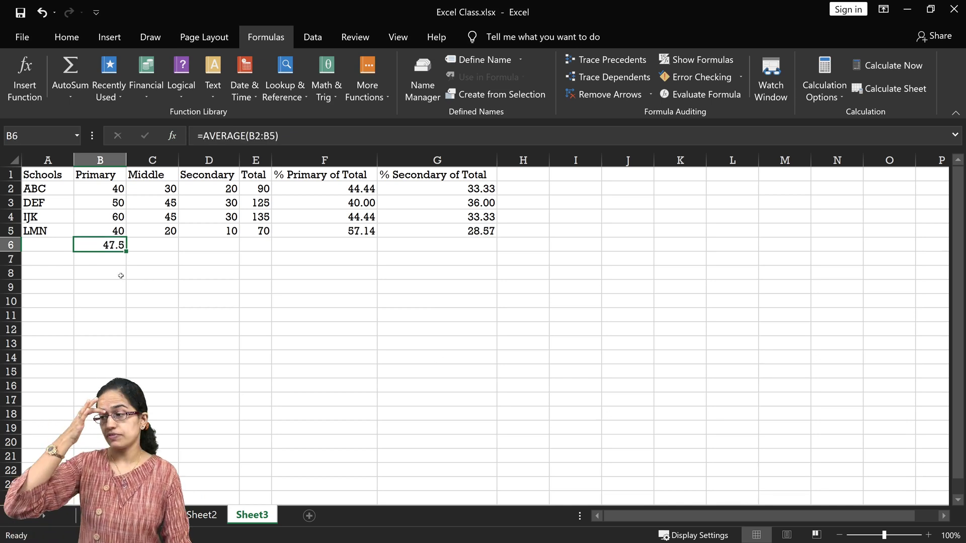
Step: Insert the Statistical function STDEV.P in D6 for the Secondary values in D2:D5, and clear the cell
{"action": "left_click", "coordinate": [210, 243]}
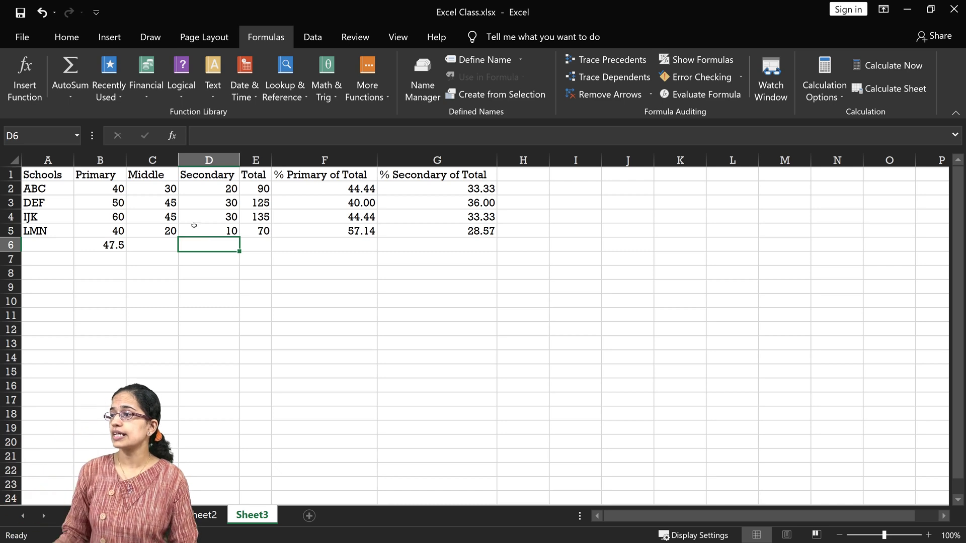
{"action": "left_click", "coordinate": [25, 75]}
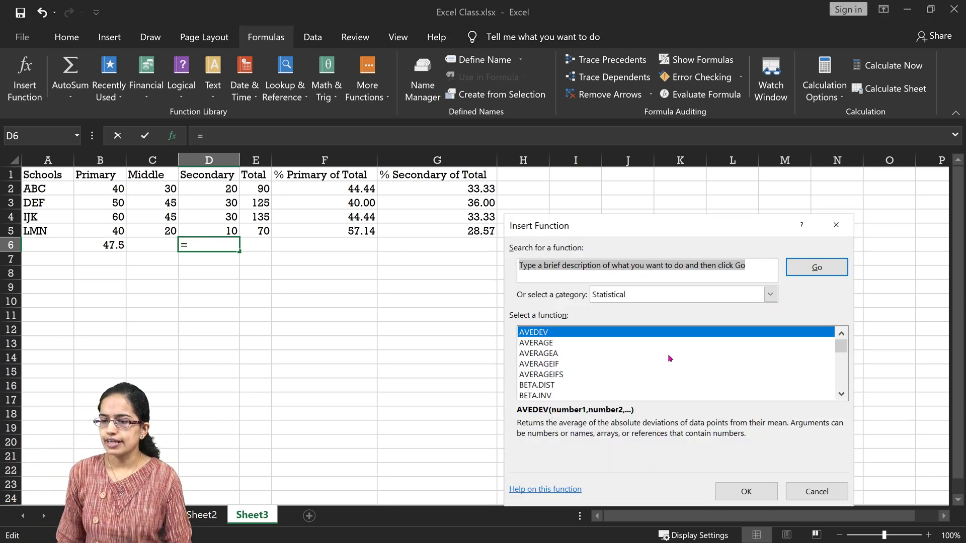
{"action": "left_click_drag", "start_coordinate": [839, 347], "coordinate": [843, 377]}
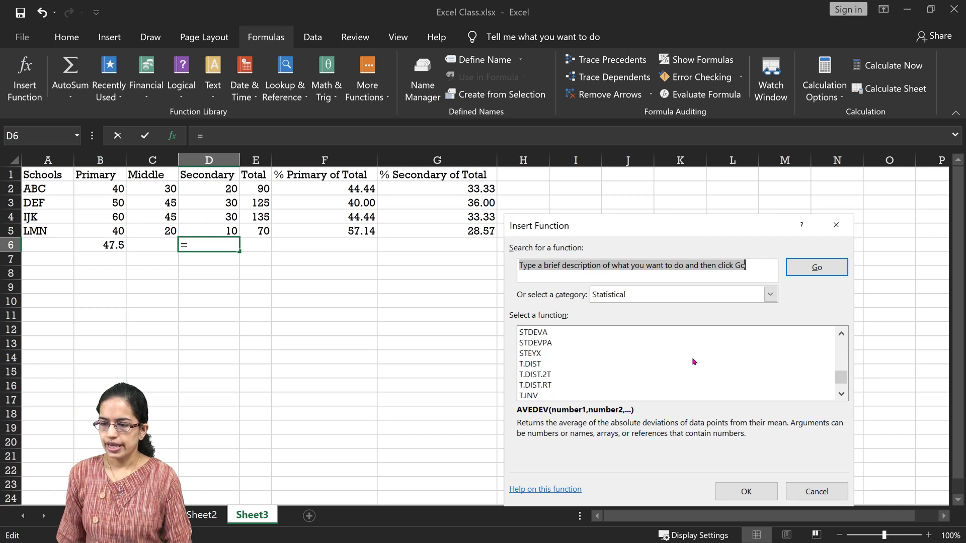
{"action": "scroll", "coordinate": [565, 340], "scroll_direction": "up", "scroll_amount": 1}
{"action": "left_click", "coordinate": [552, 346]}
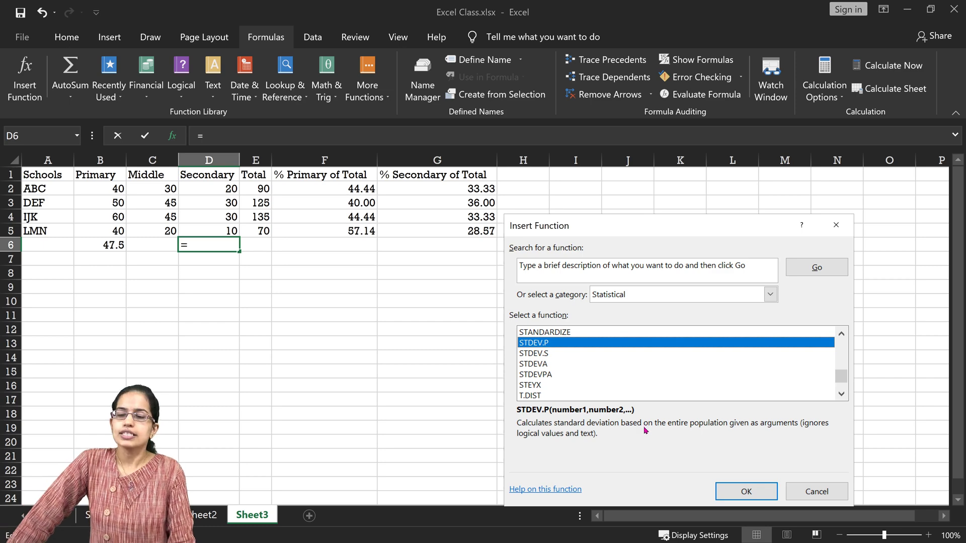
{"action": "left_click", "coordinate": [743, 491]}
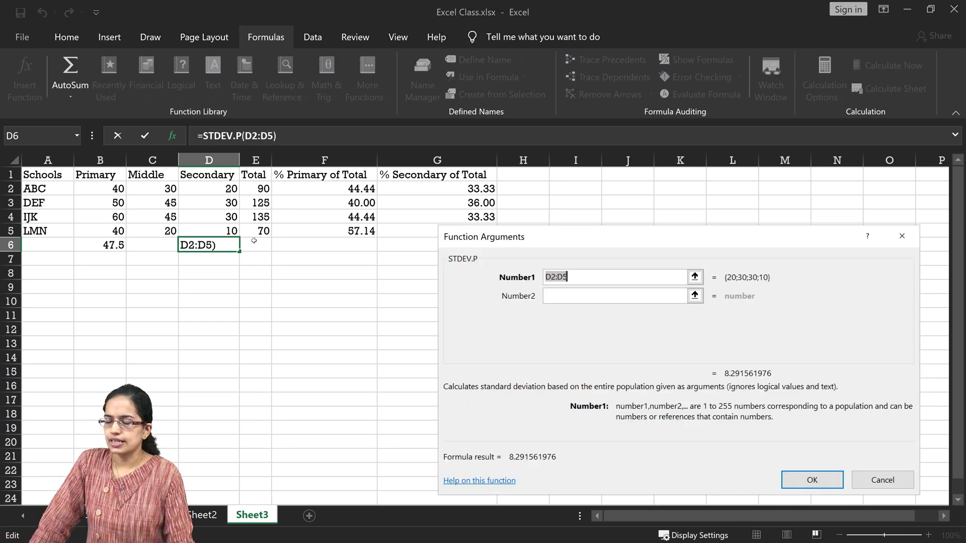
{"action": "left_click", "coordinate": [804, 484]}
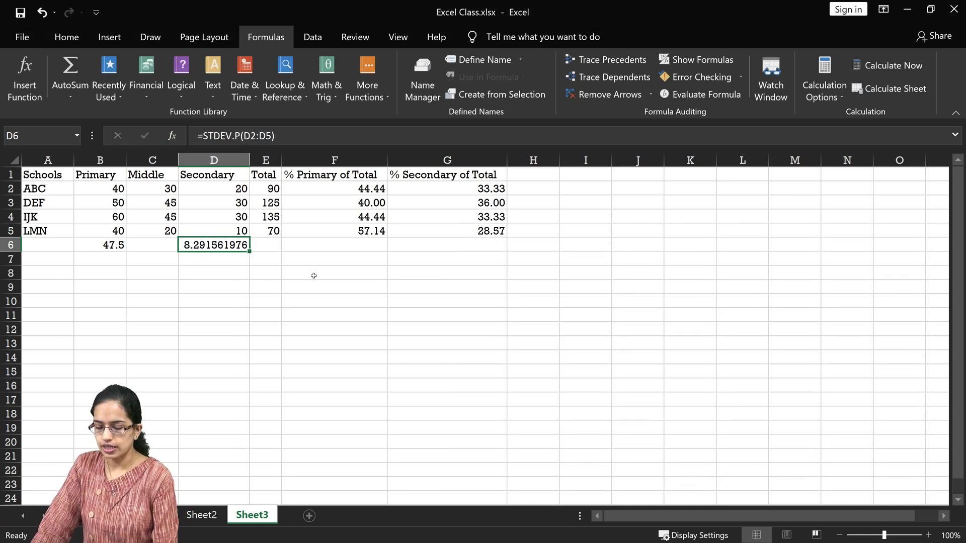
{"action": "key", "text": "Delete"}
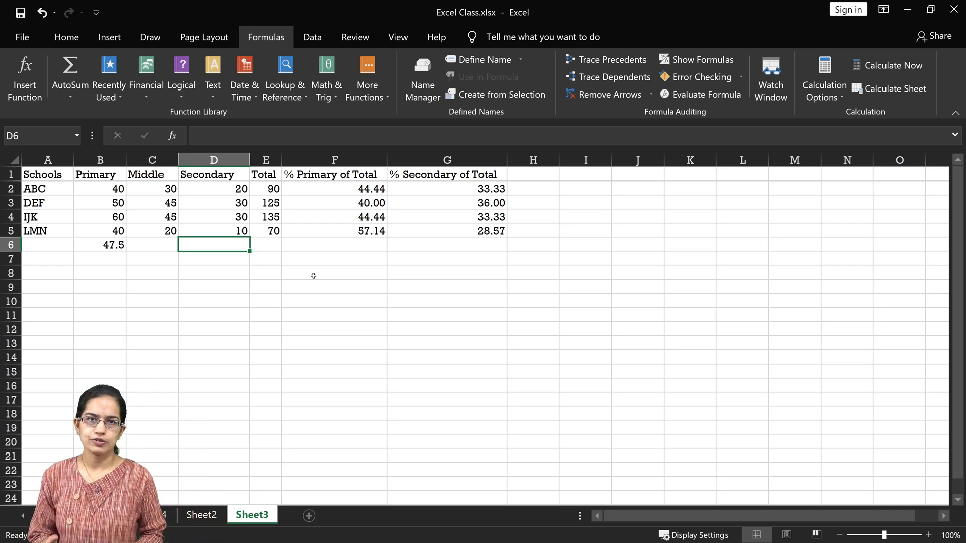
{"action": "left_click", "coordinate": [161, 91]}
{"action": "left_click", "coordinate": [181, 91]}
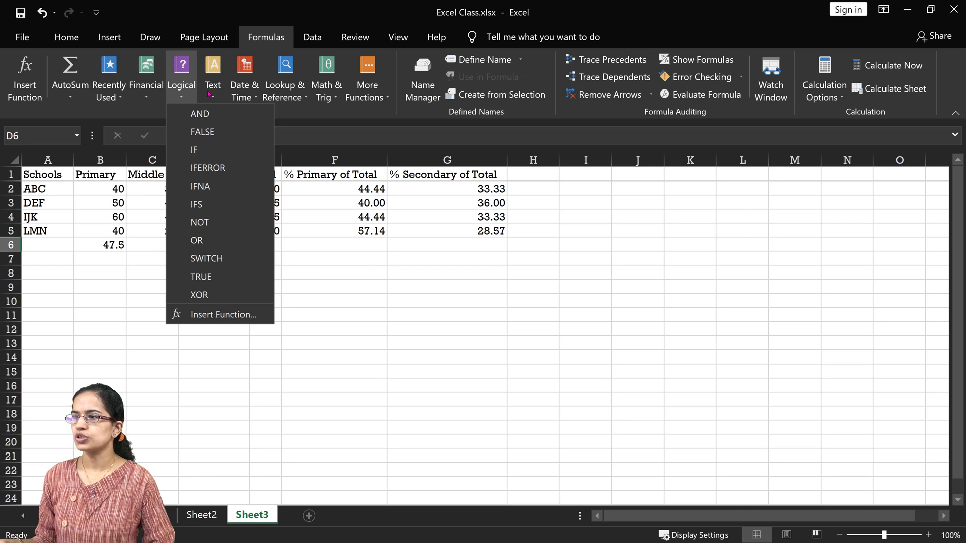
{"action": "left_click", "coordinate": [329, 92]}
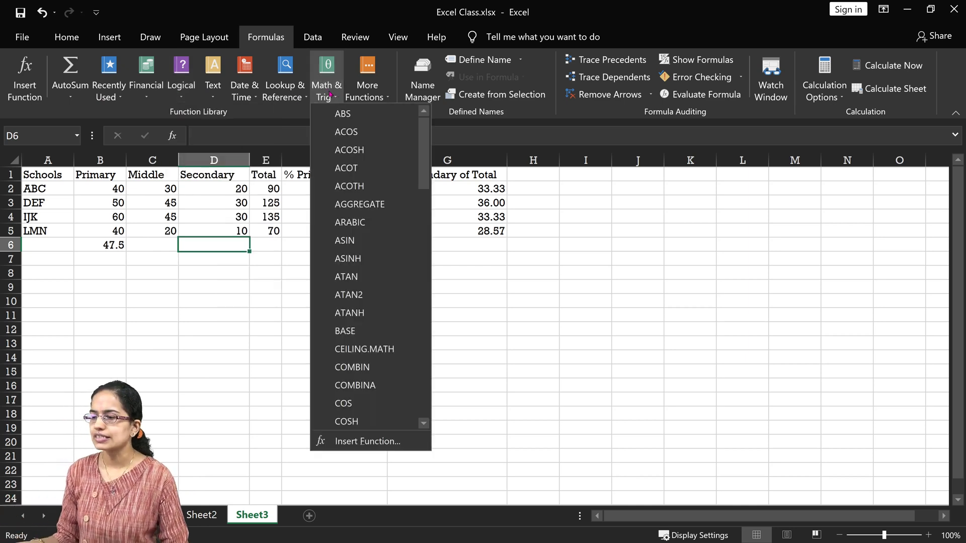
{"action": "left_click", "coordinate": [243, 289]}
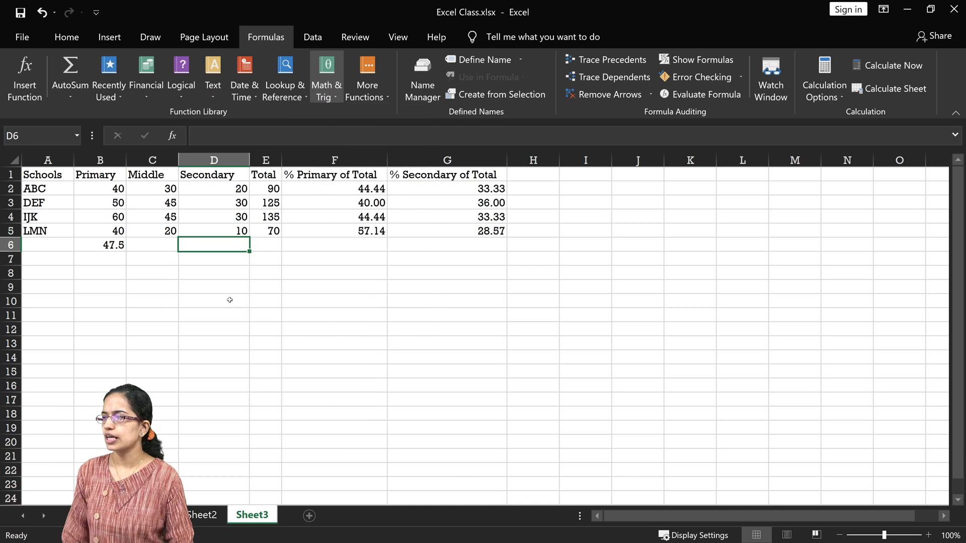
{"action": "left_click", "coordinate": [66, 40]}
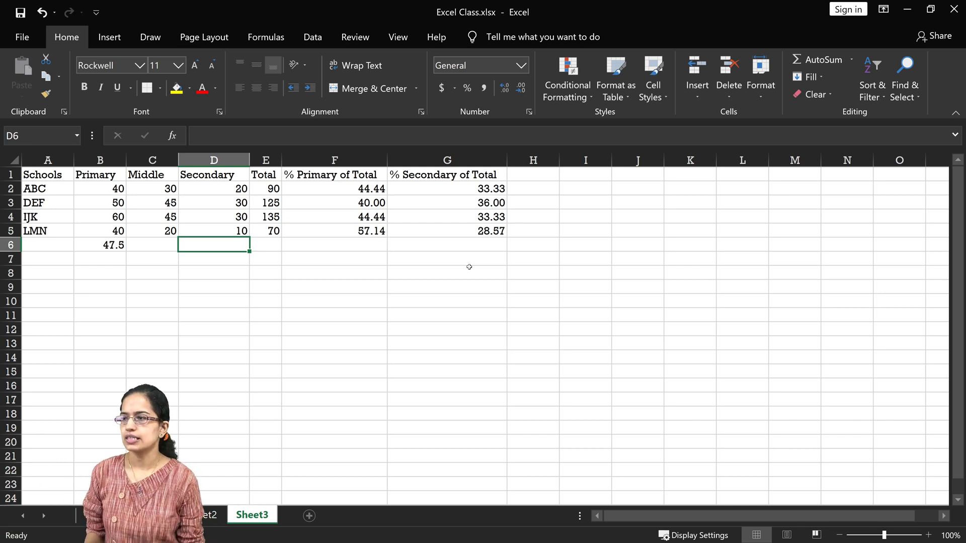
{"action": "left_click", "coordinate": [698, 94]}
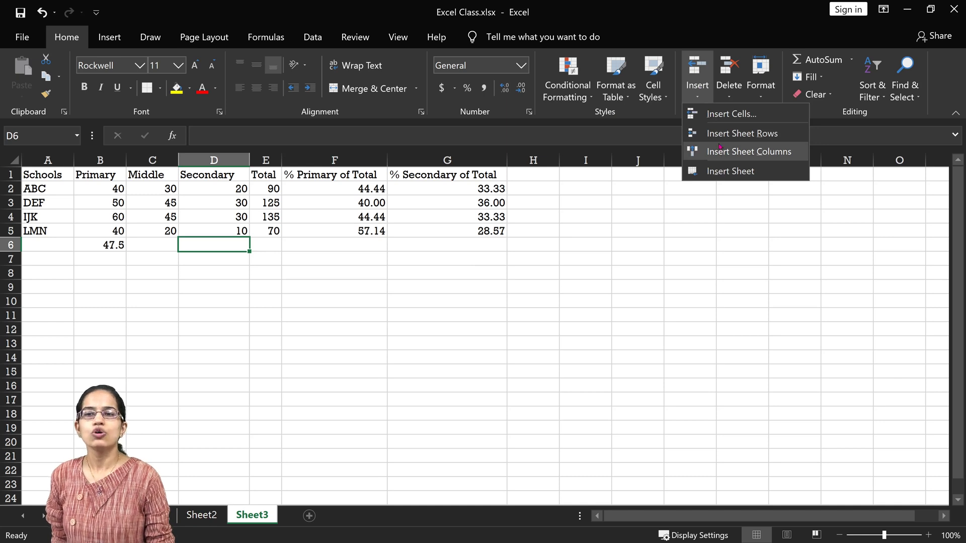
{"action": "left_click", "coordinate": [507, 287]}
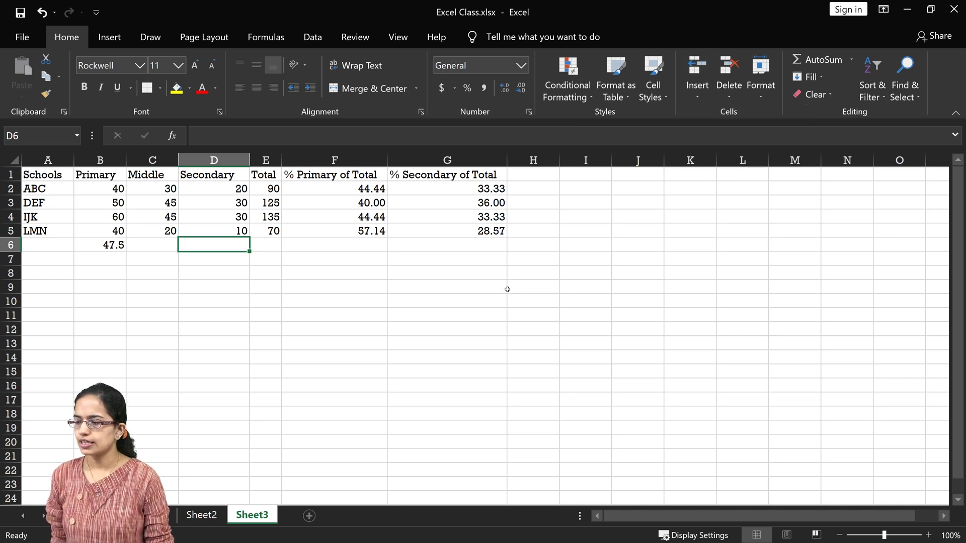
Step: Add a new blank worksheet after Sheet3 and select cell F14 in it
{"action": "left_click", "coordinate": [309, 515]}
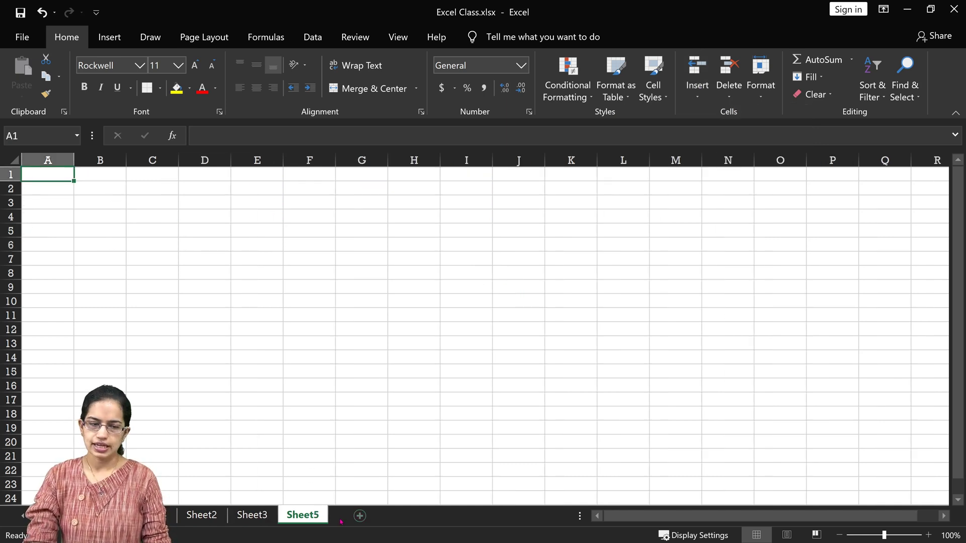
{"action": "left_click", "coordinate": [291, 358]}
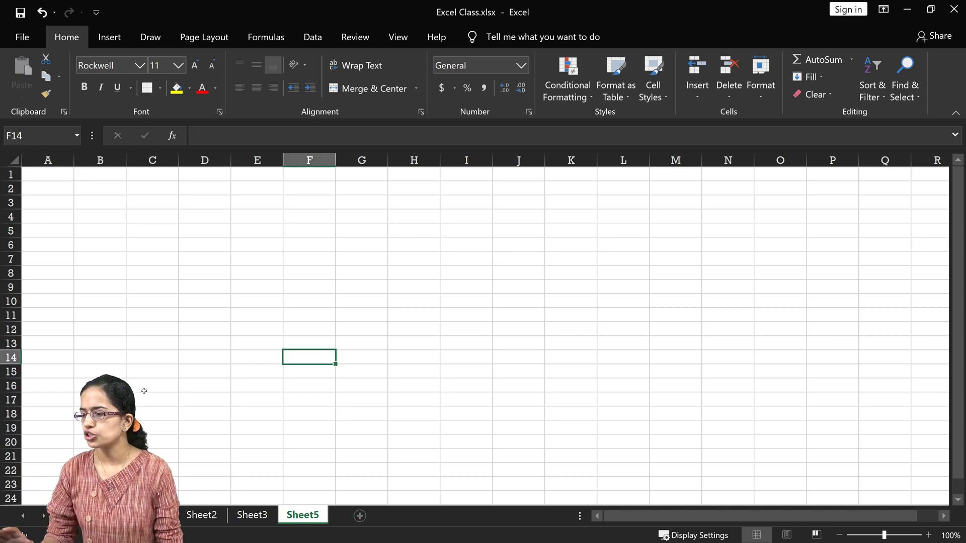